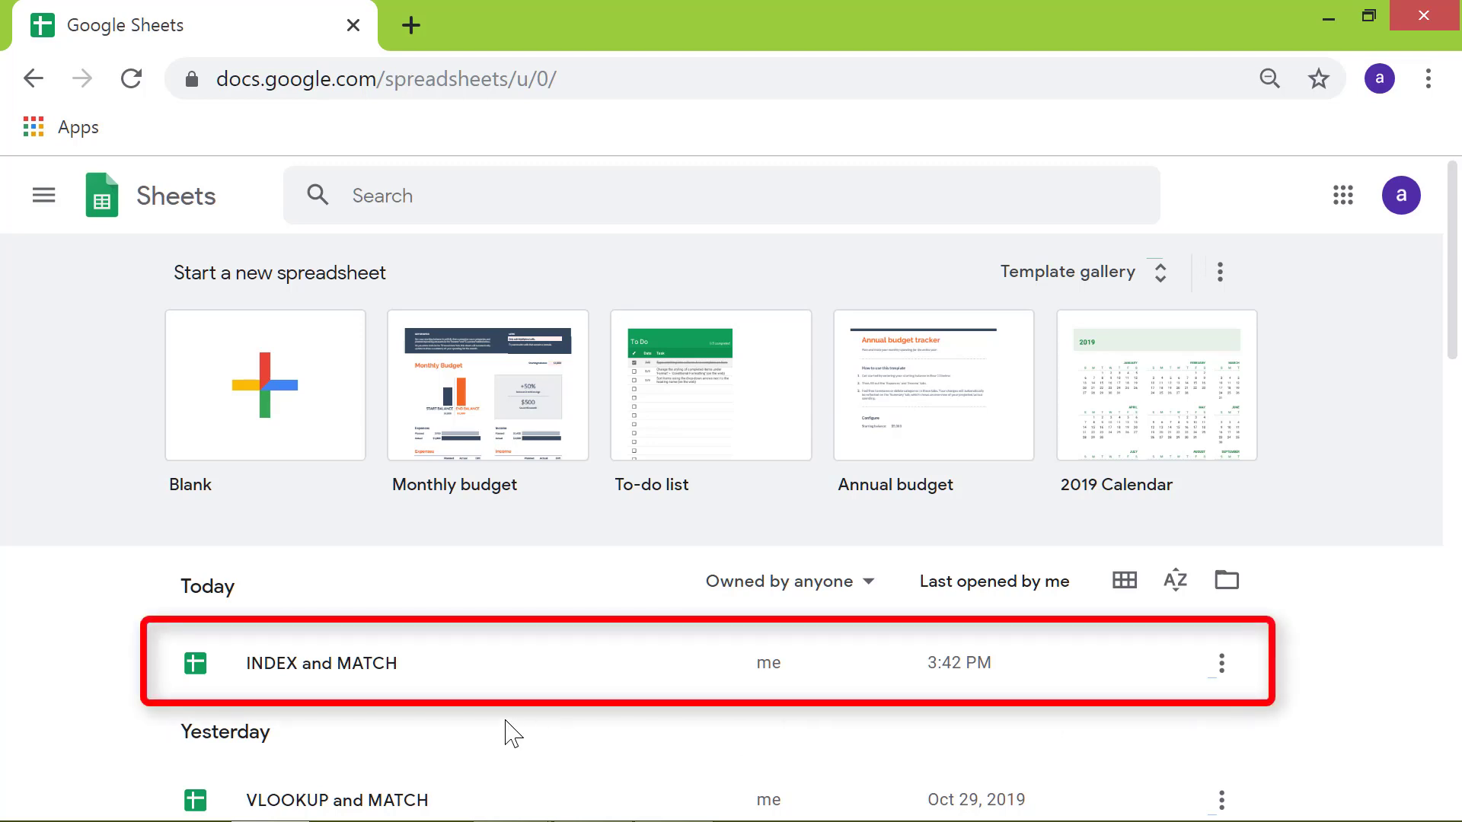
# - Open the INDEX and MATCH spreadsheet listed under Today
pyautogui.click(314, 673)
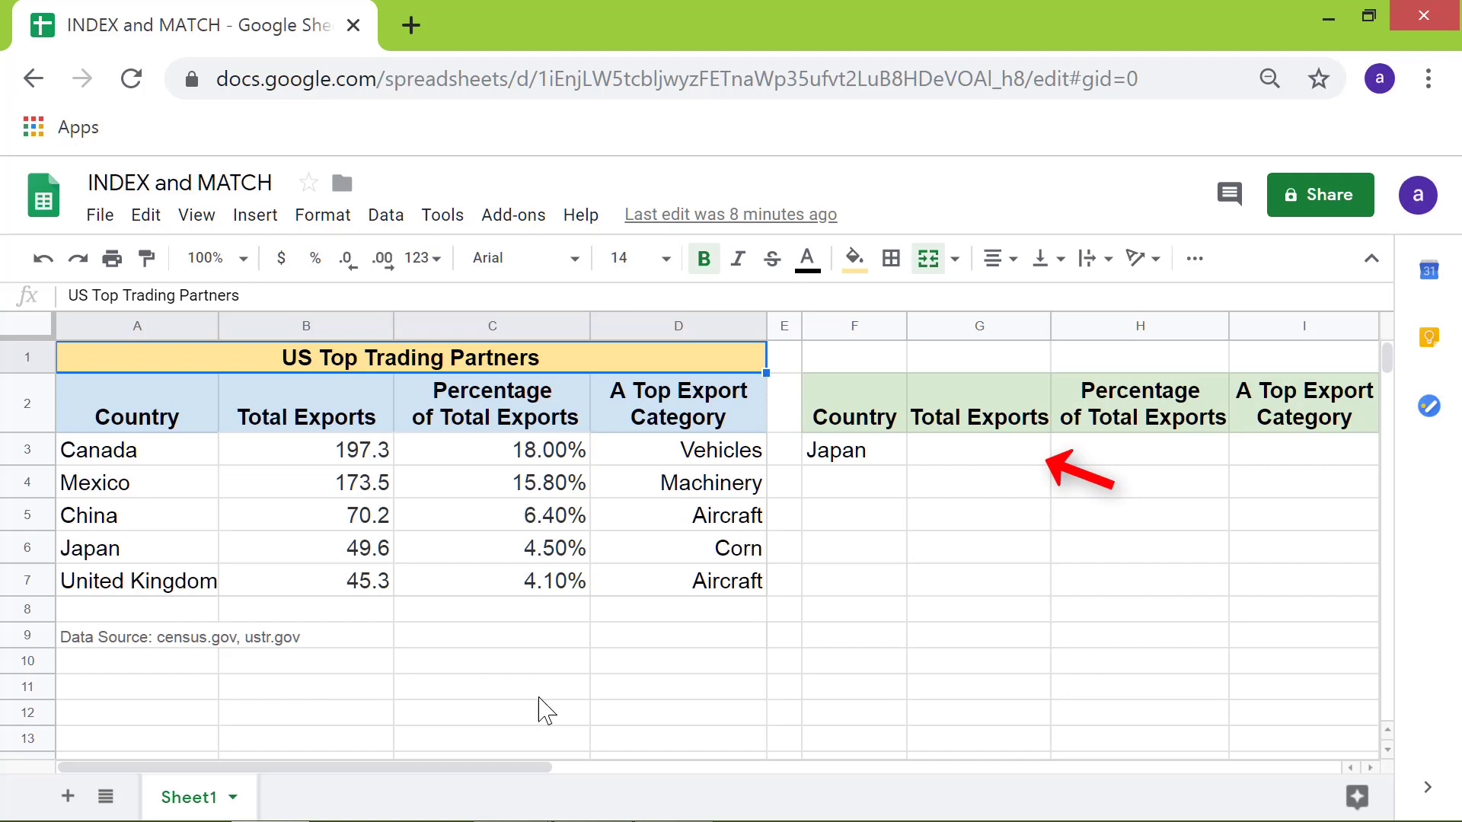
# - Enter =INDEX(A3:D7,4,2) in G3 so it returns Japan's Total Exports, 49.6
pyautogui.click(999, 455)
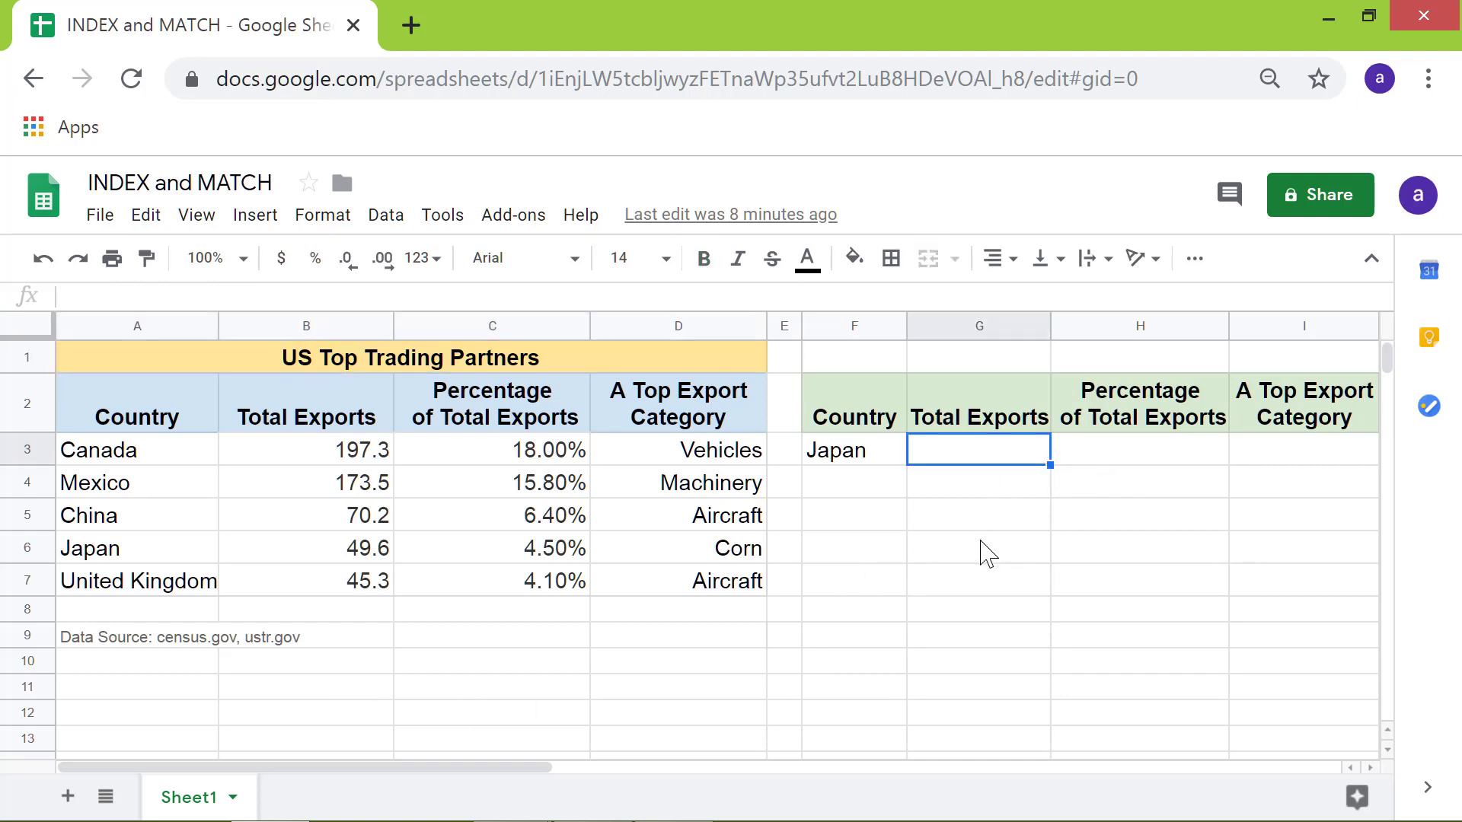
pyautogui.write('=inde')
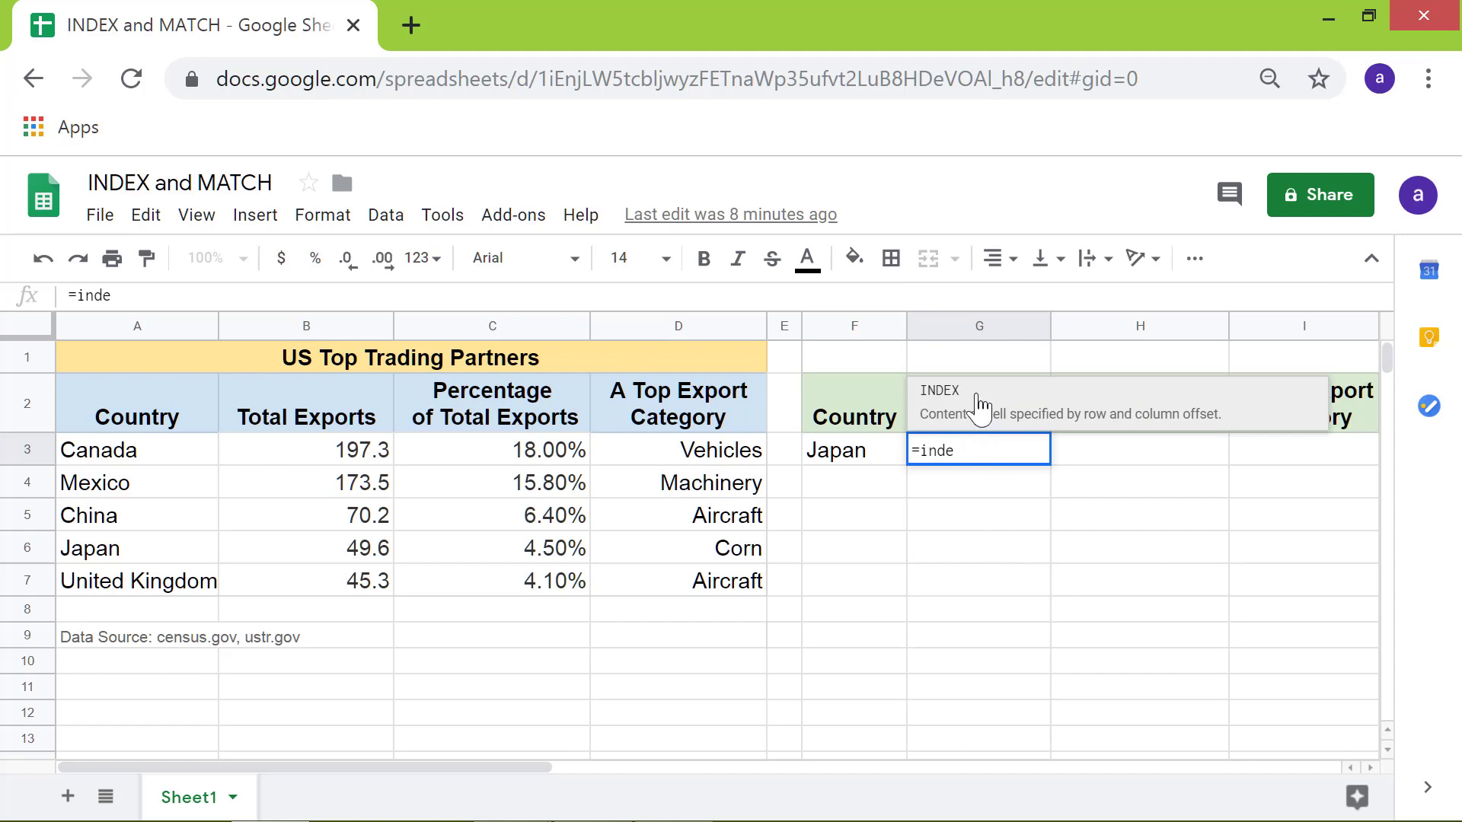
pyautogui.click(979, 400)
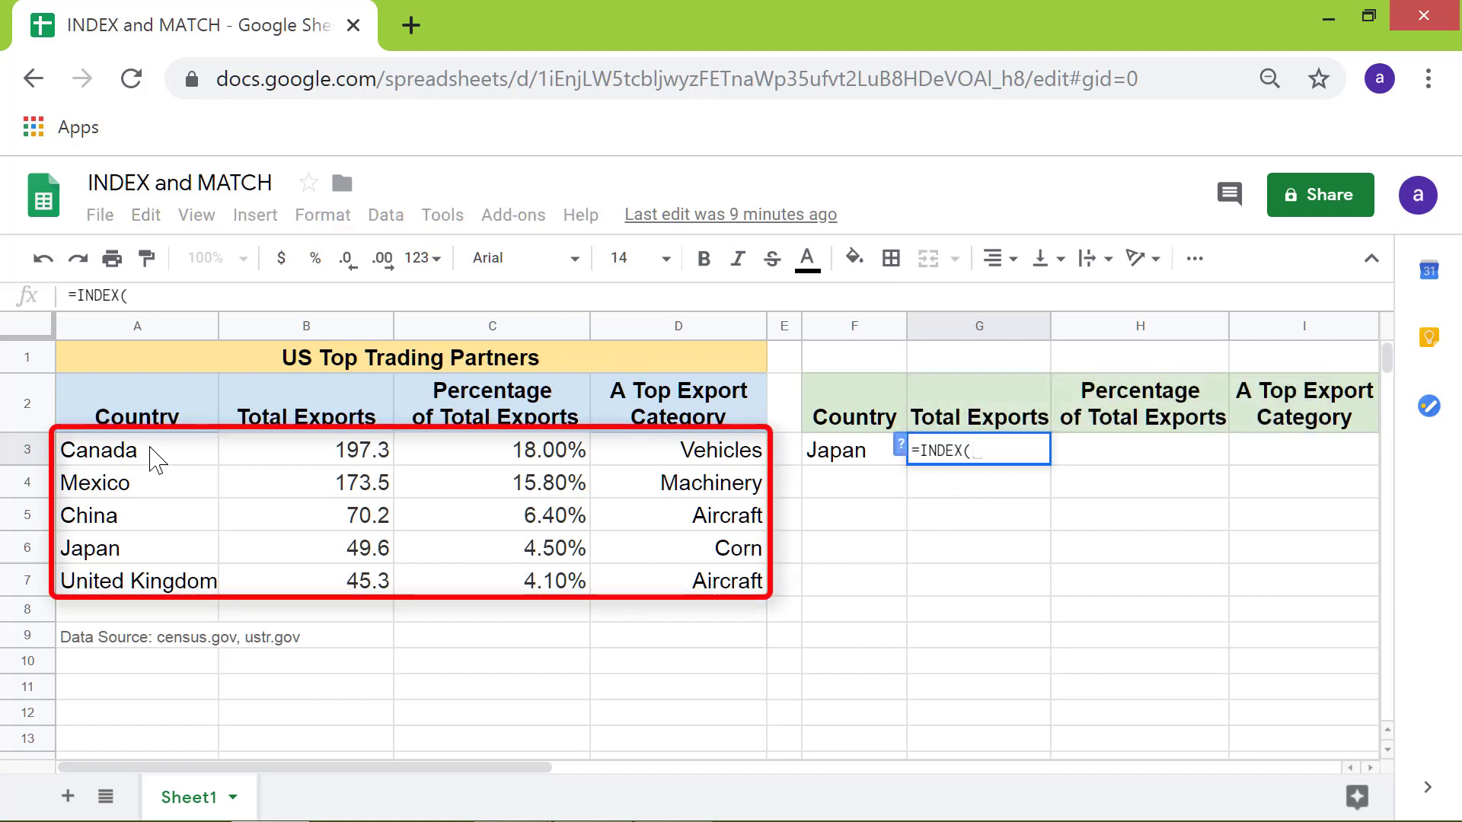
pyautogui.click(152, 451)
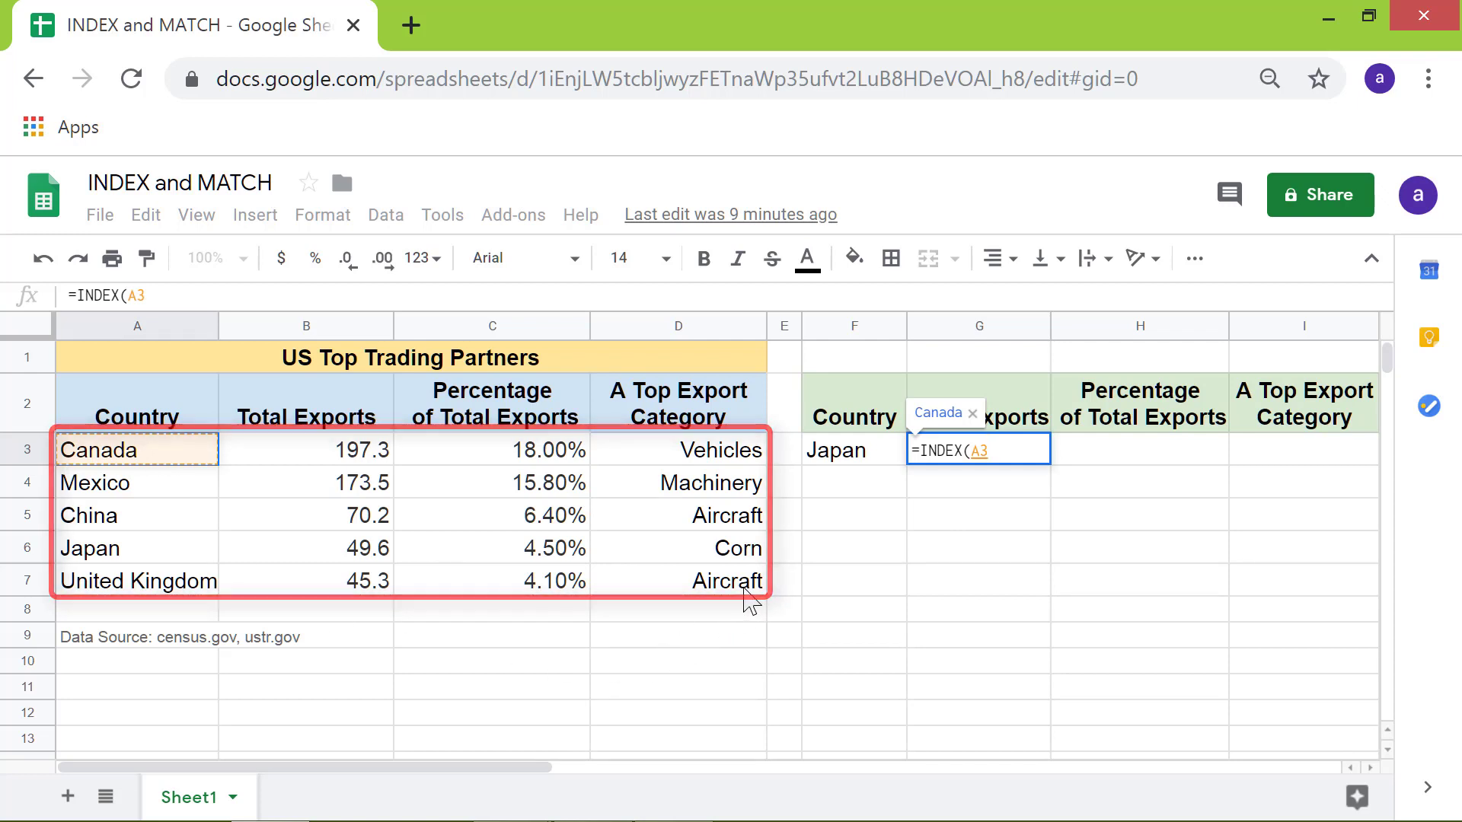
pyautogui.keyDown('shift'); pyautogui.click(746, 586); pyautogui.keyUp('shift')
pyautogui.write(',')
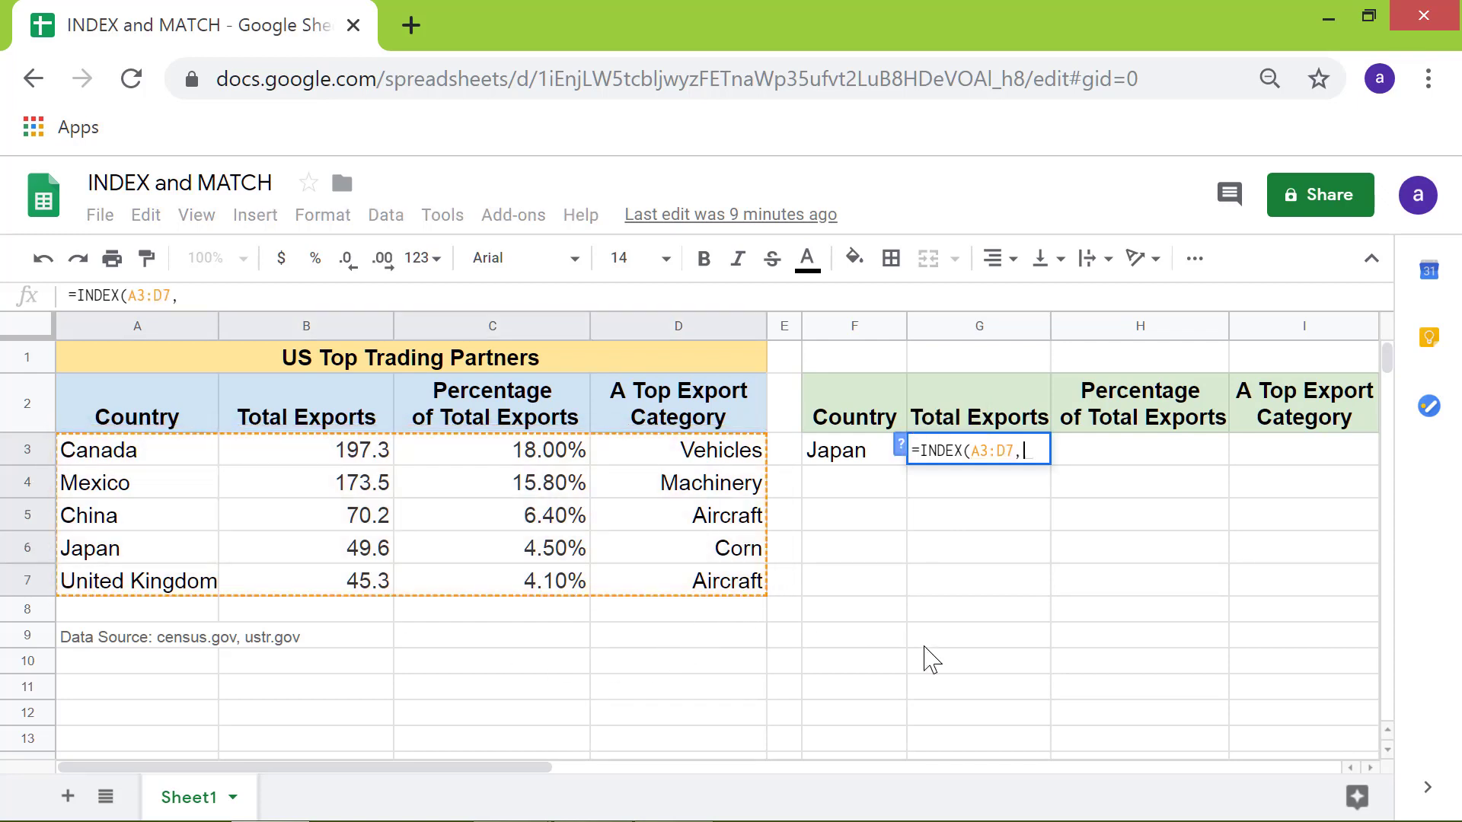
pyautogui.write('4,')
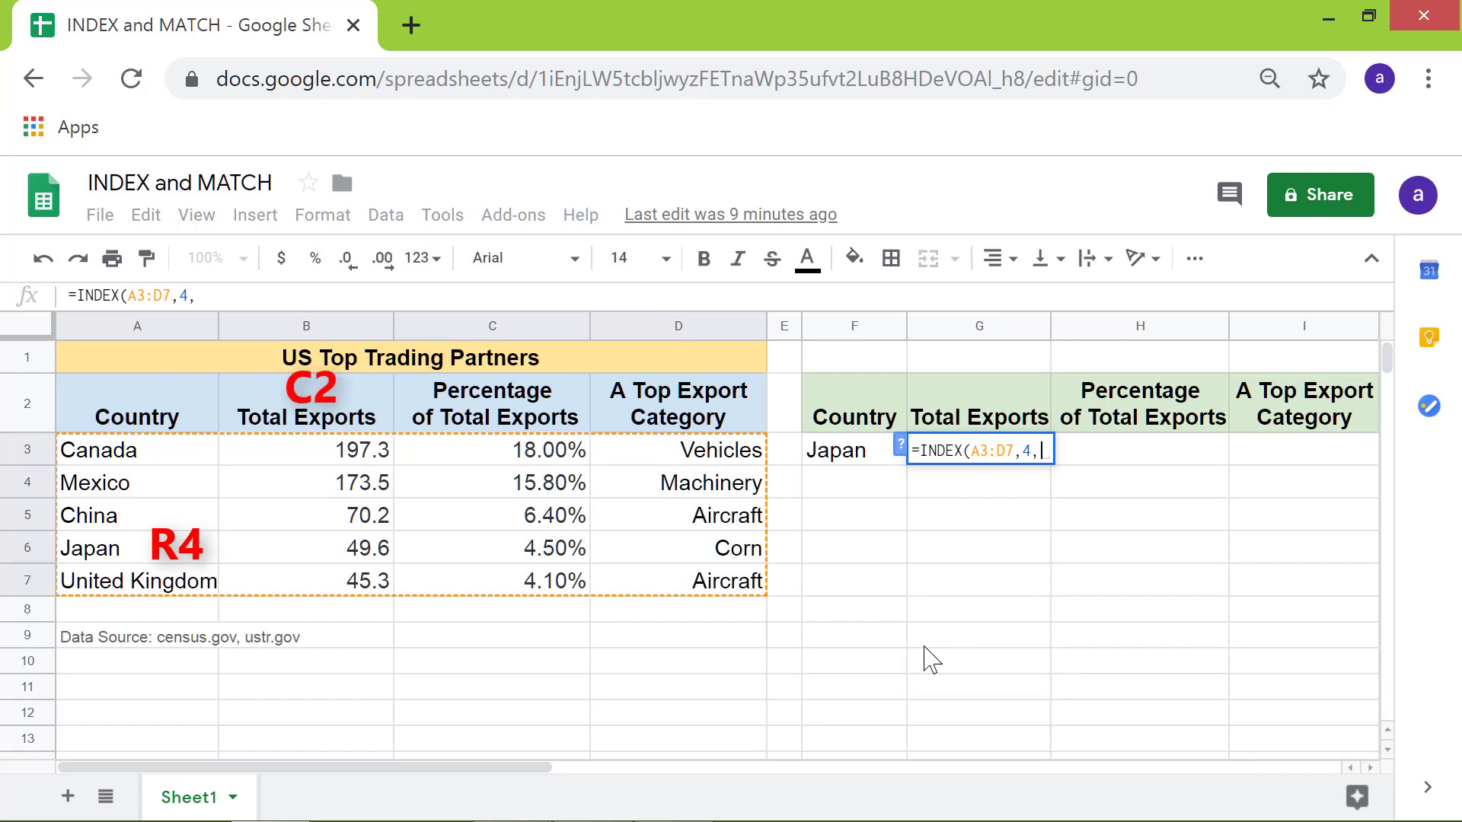
pyautogui.write('2')
pyautogui.press('Return')
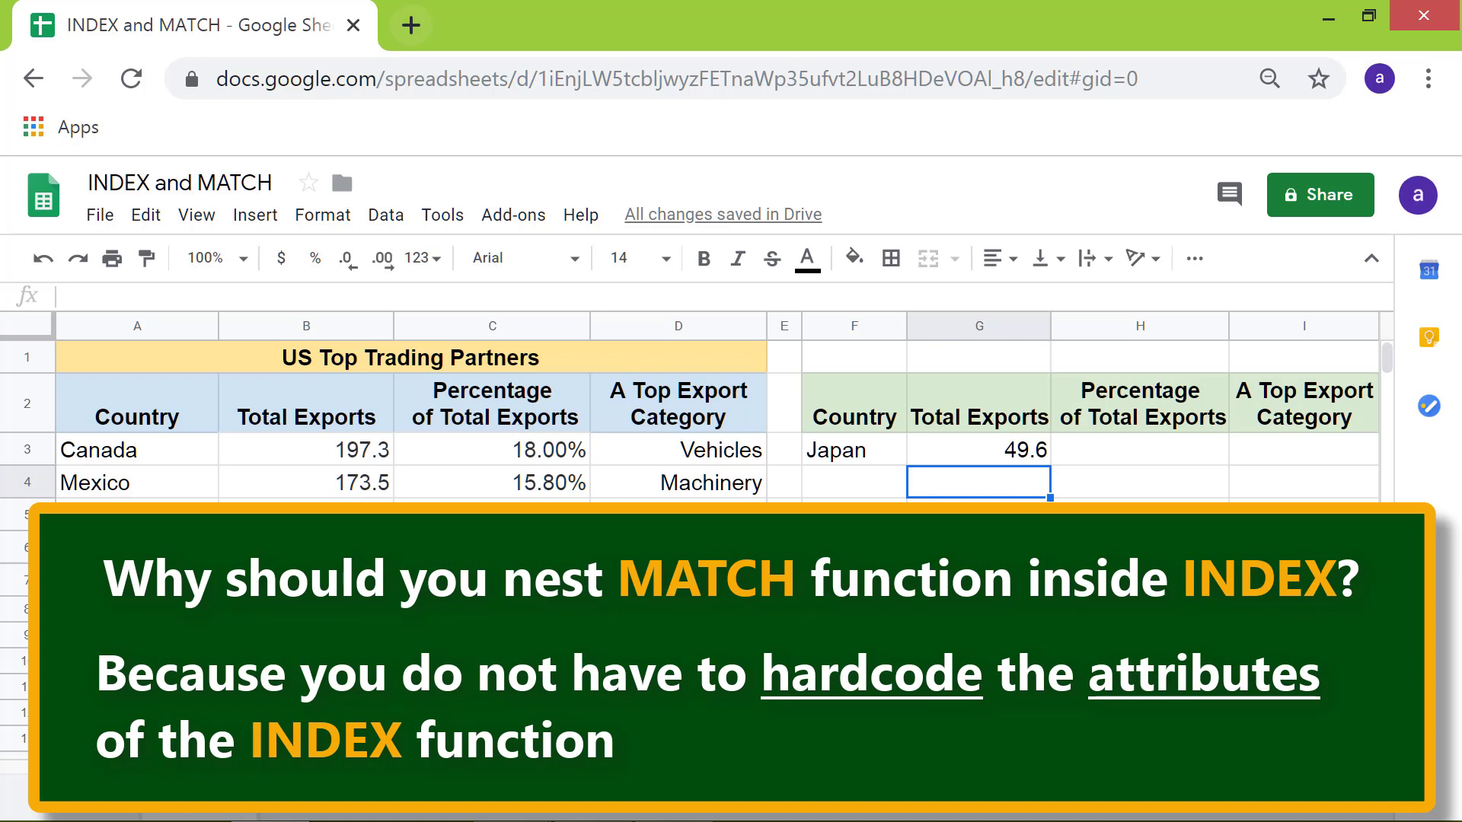
# - Select G3 to inspect its hardcoded =INDEX(A3:D7,4,2) formula
pyautogui.click(1024, 455)
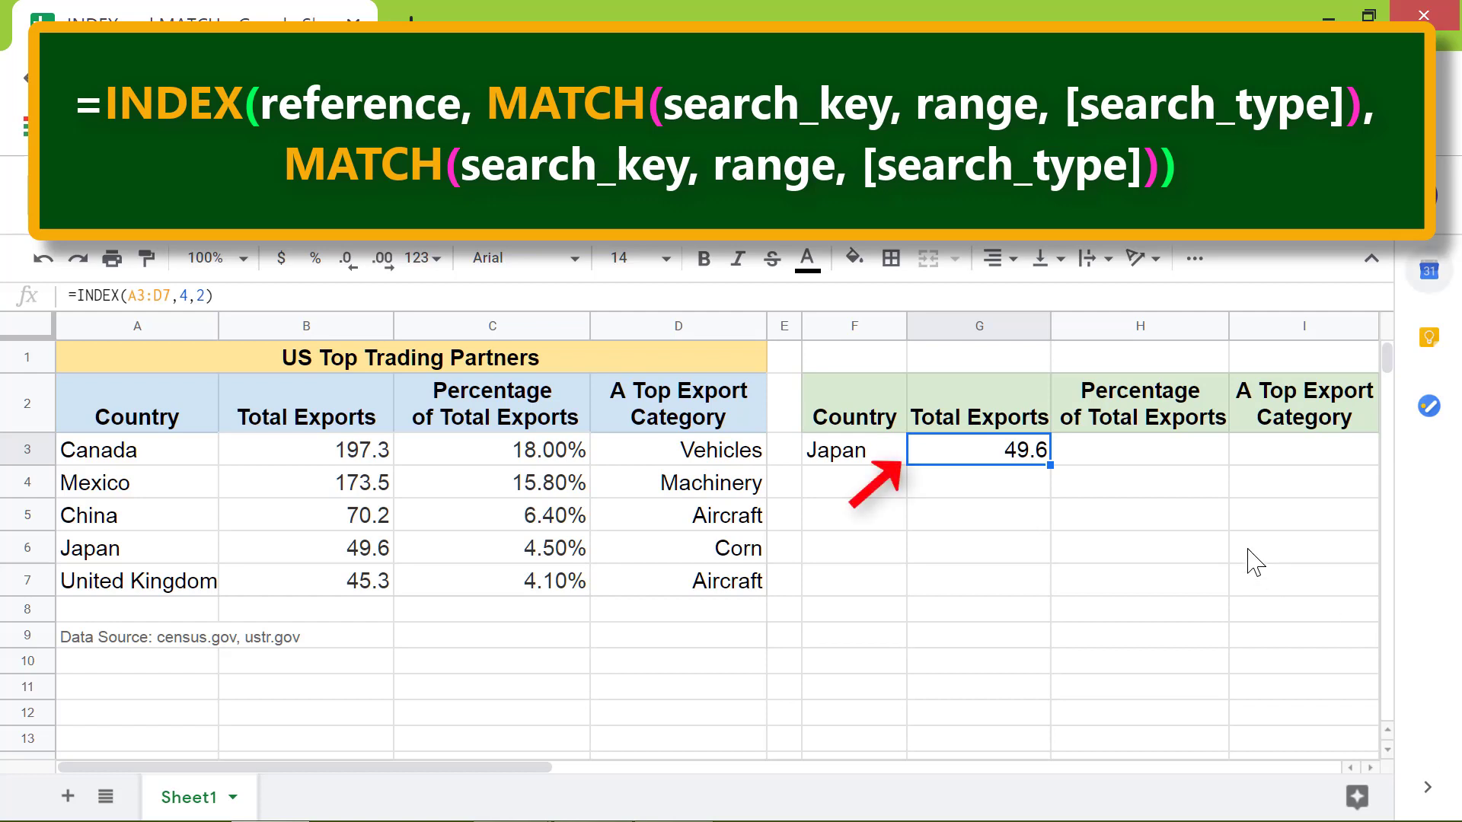
# - Clear G3 and begin a new formula reading =INDEX(A3:D7,match( with a nested MATCH
pyautogui.press('Delete')
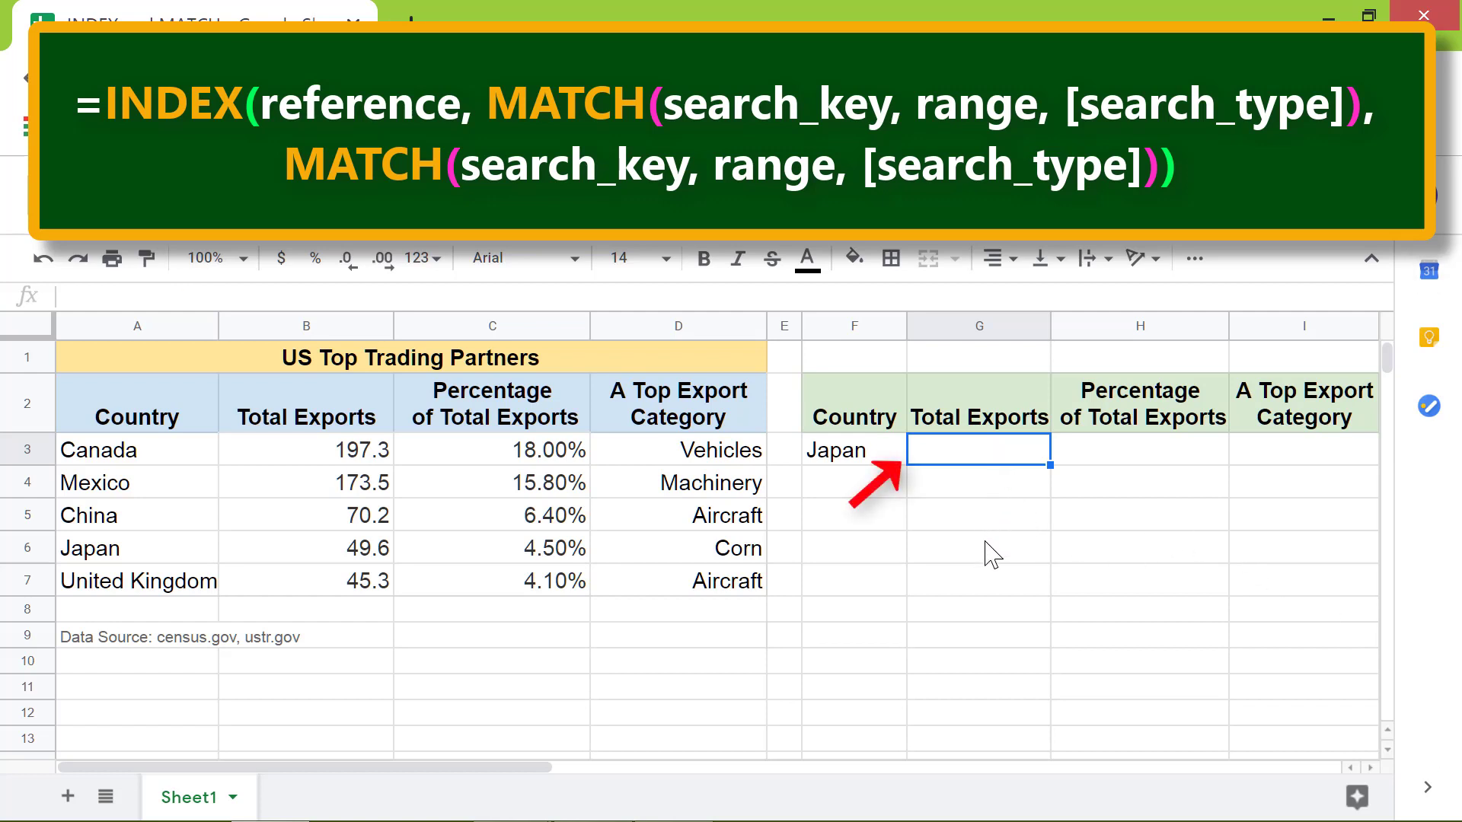
pyautogui.write('=inde')
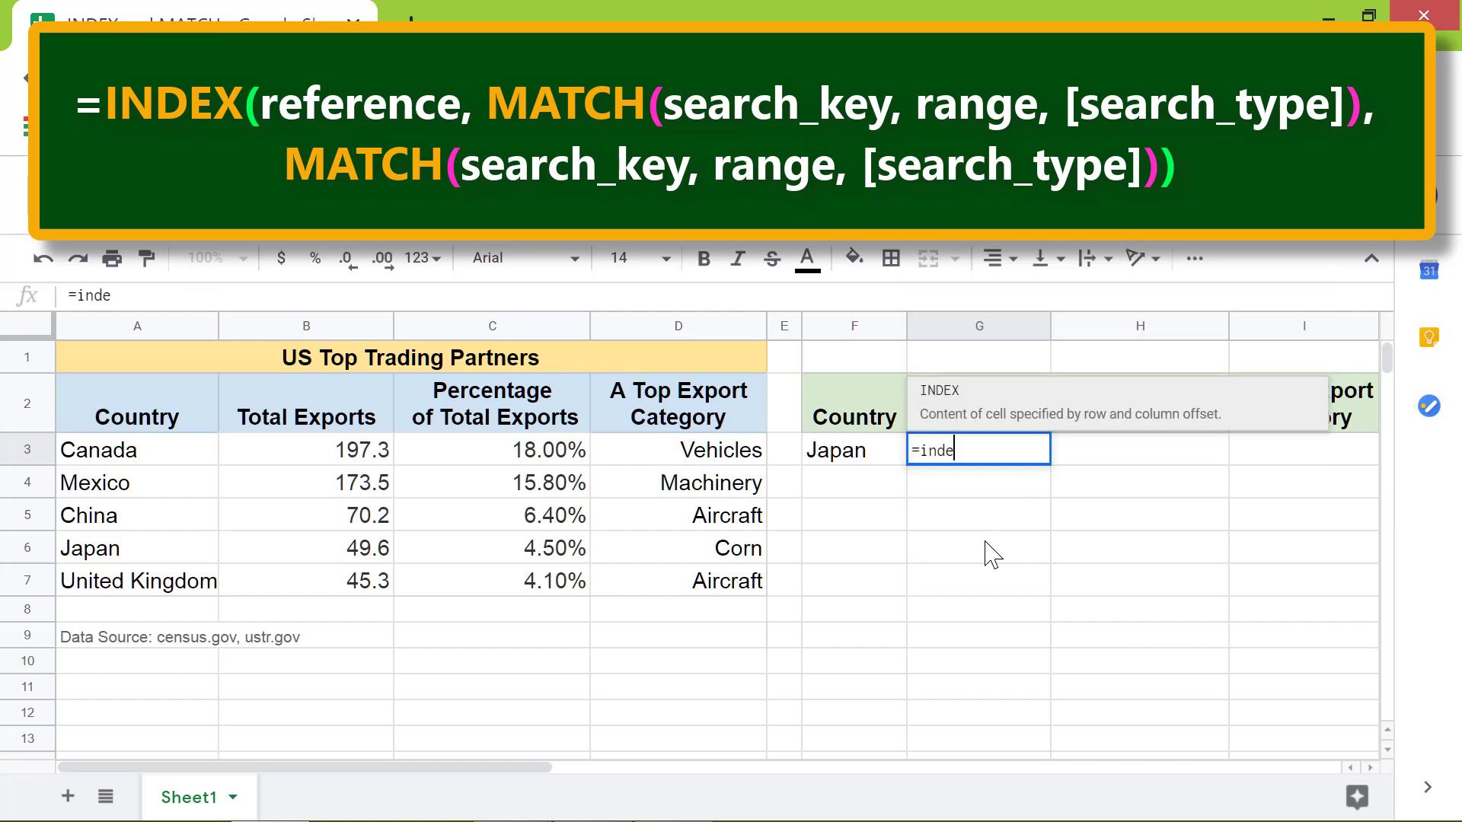
pyautogui.click(990, 417)
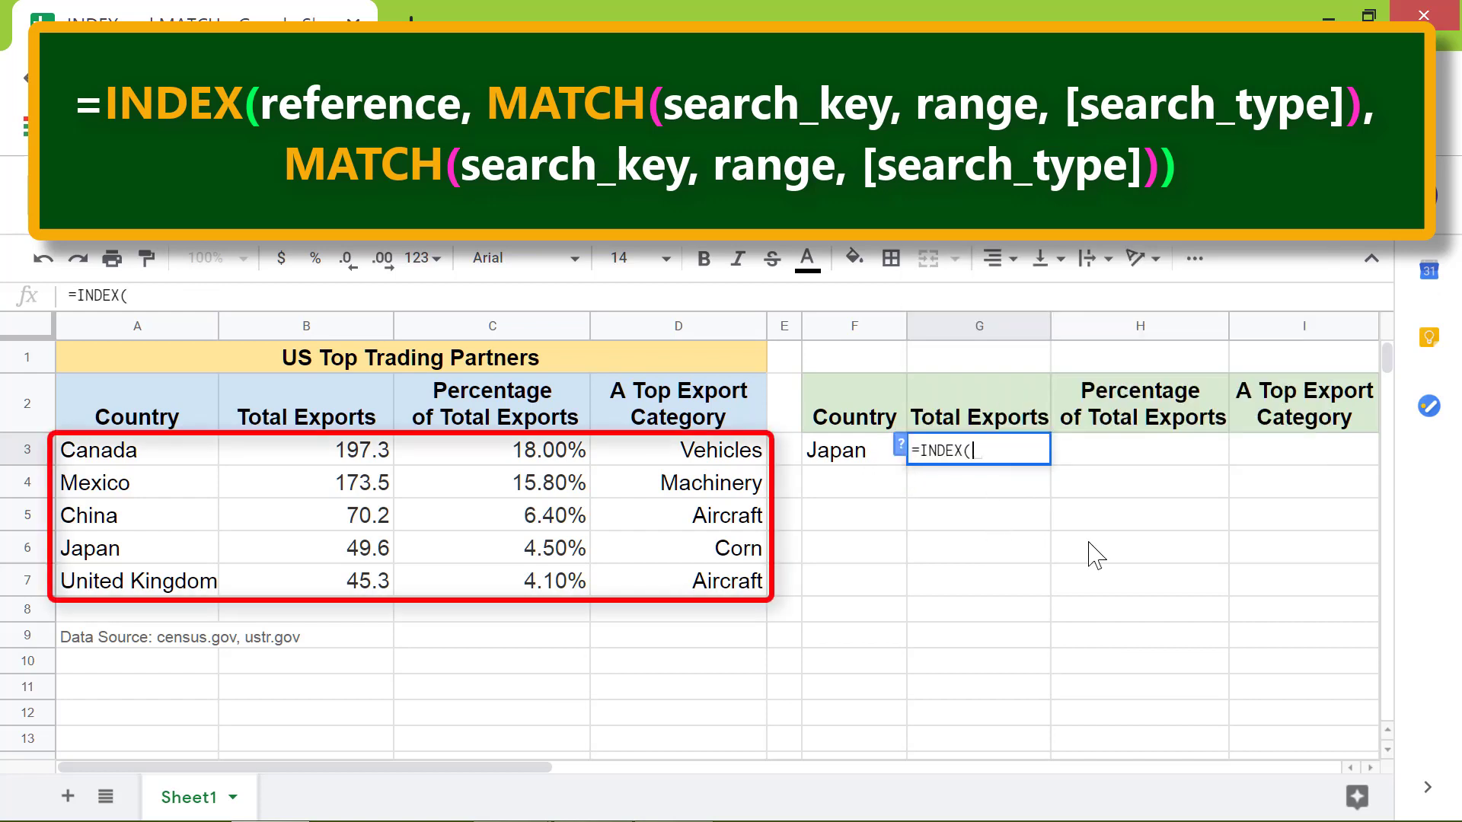
pyautogui.moveTo(166, 457); pyautogui.dragTo(705, 587)
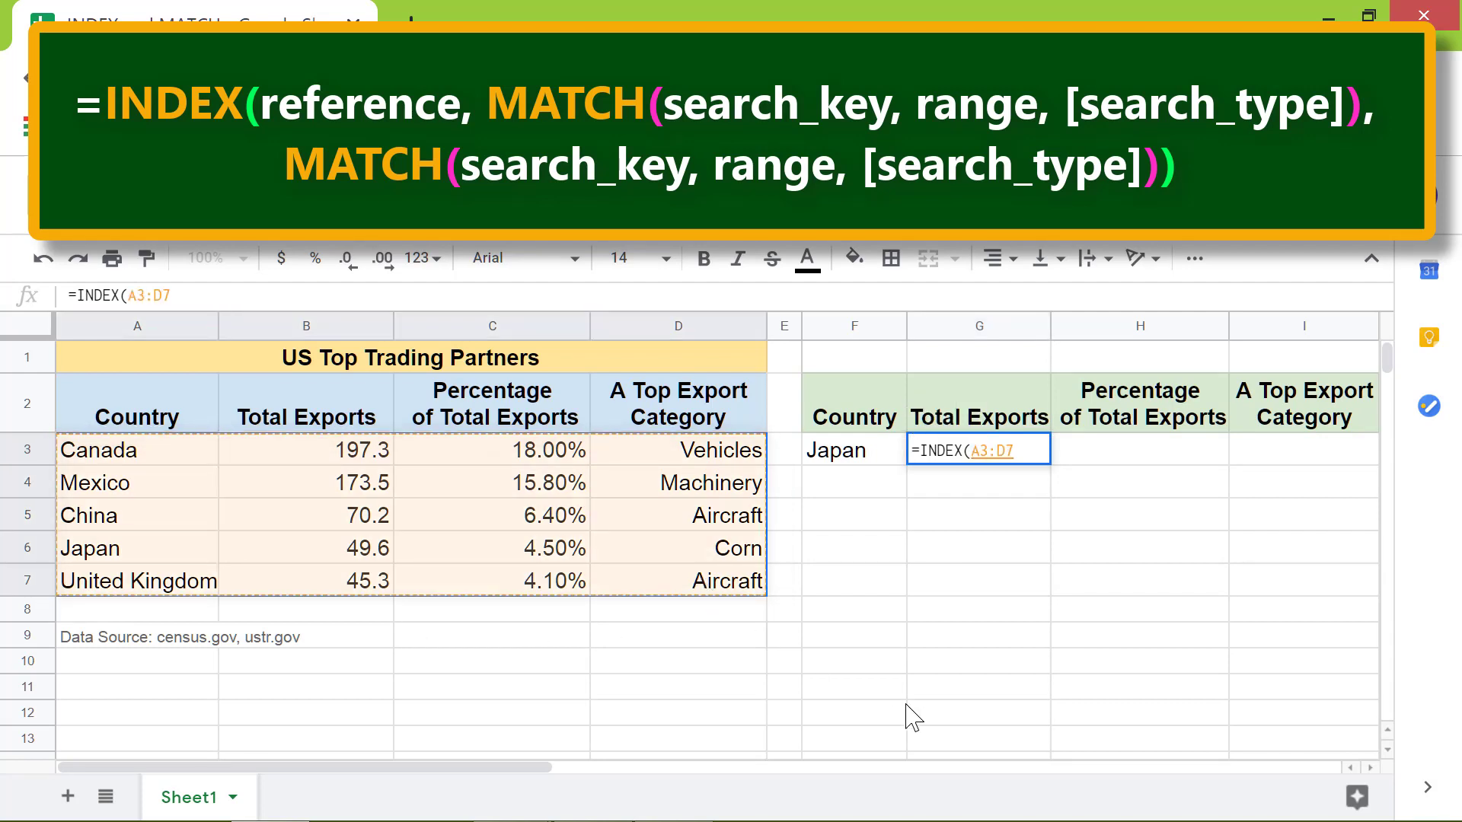
pyautogui.write(',')
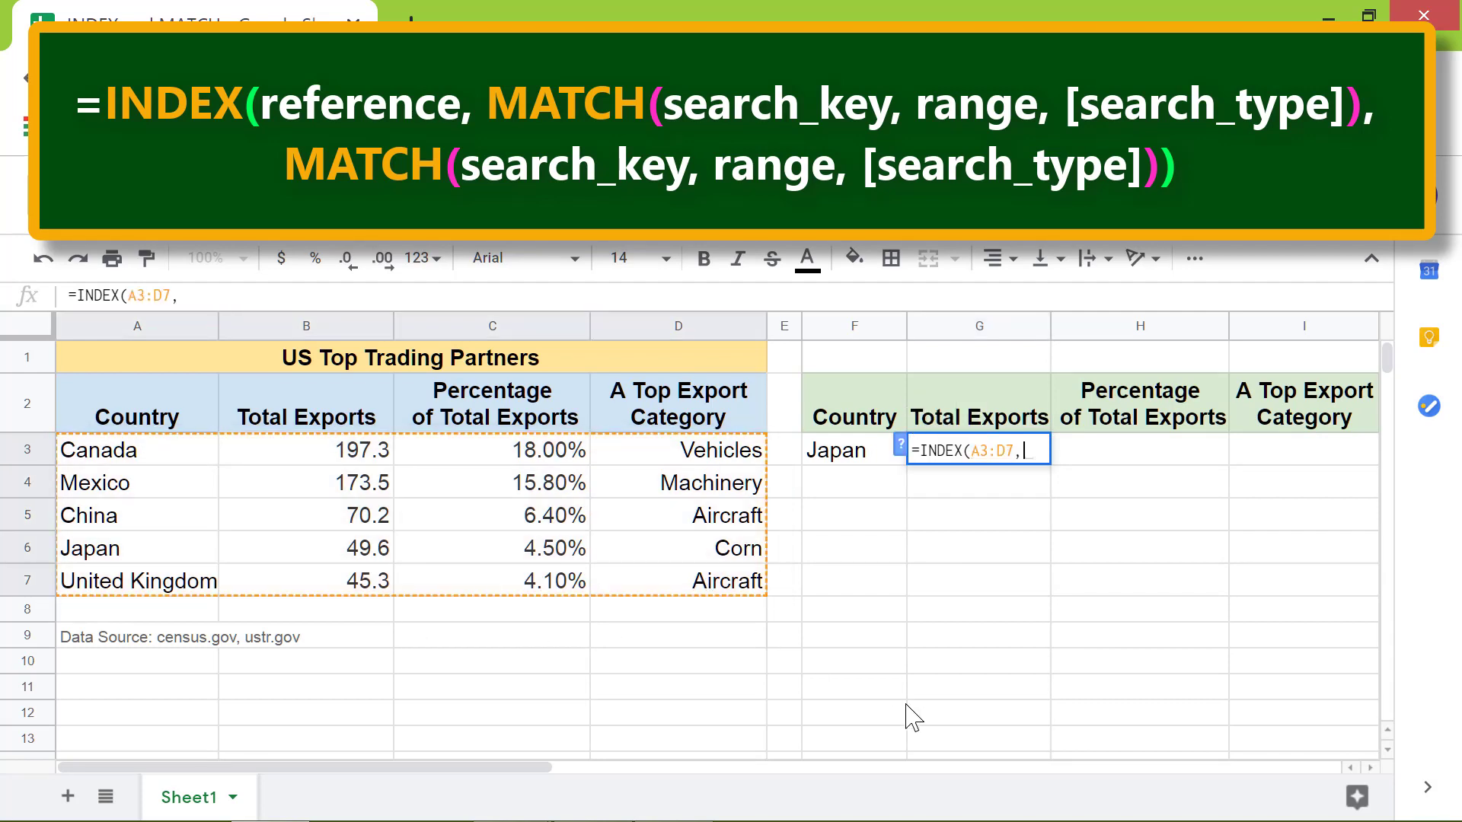
pyautogui.write('mat')
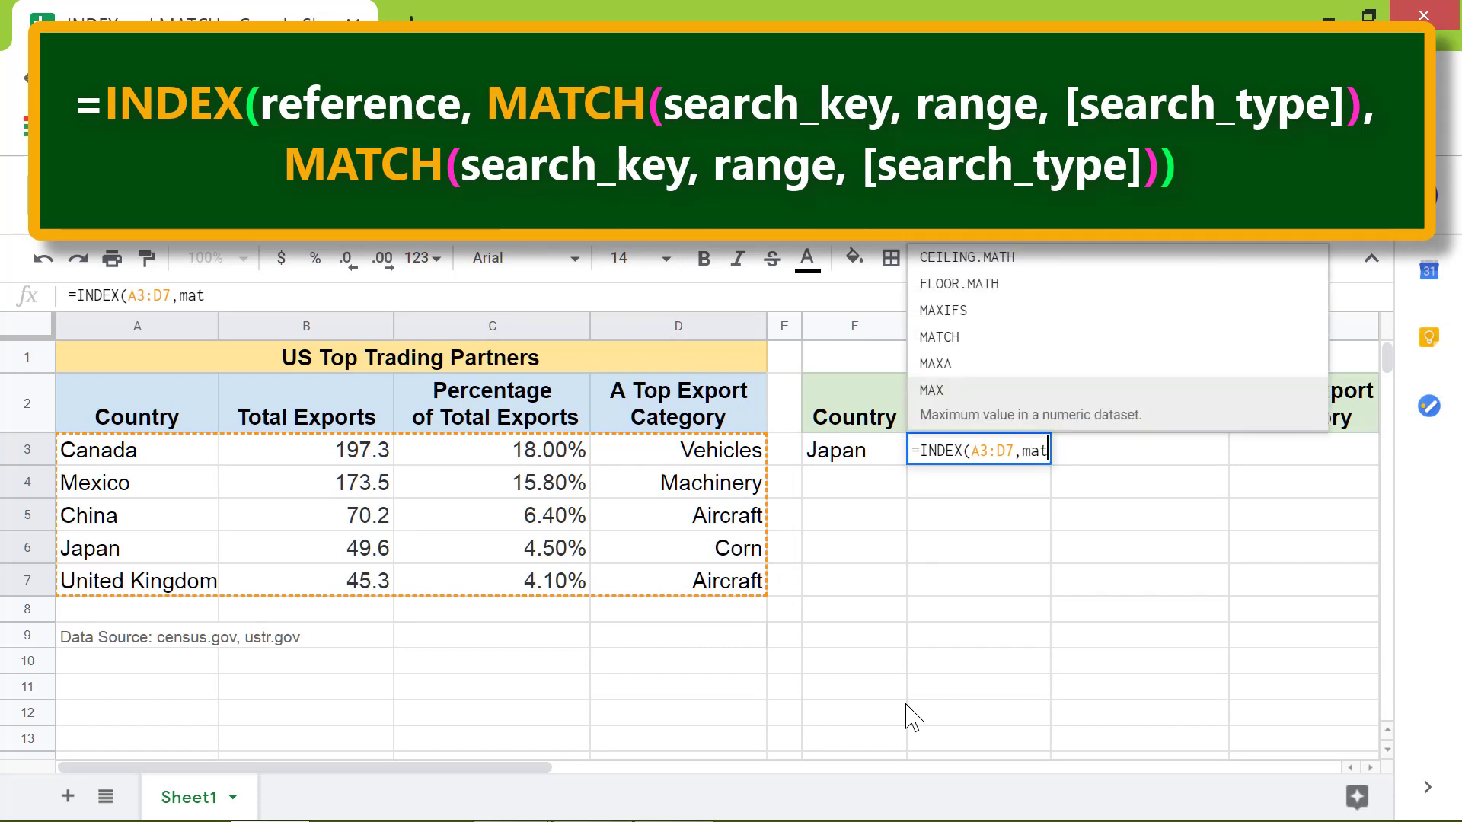
pyautogui.write('ch(')
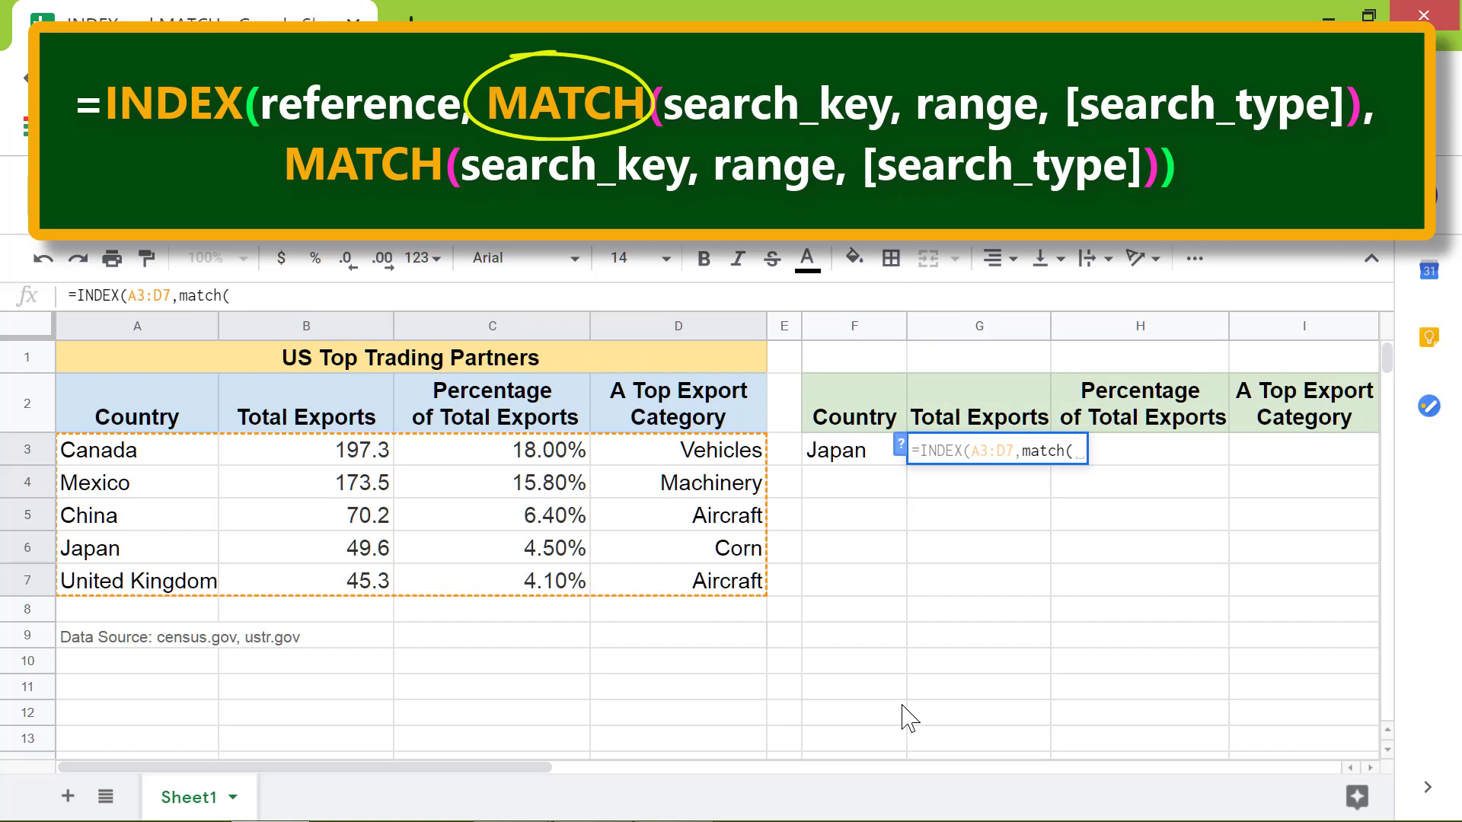
# - Complete the row lookup as match(F3,A3:A7,0) and begin a second MATCH
pyautogui.click(839, 453)
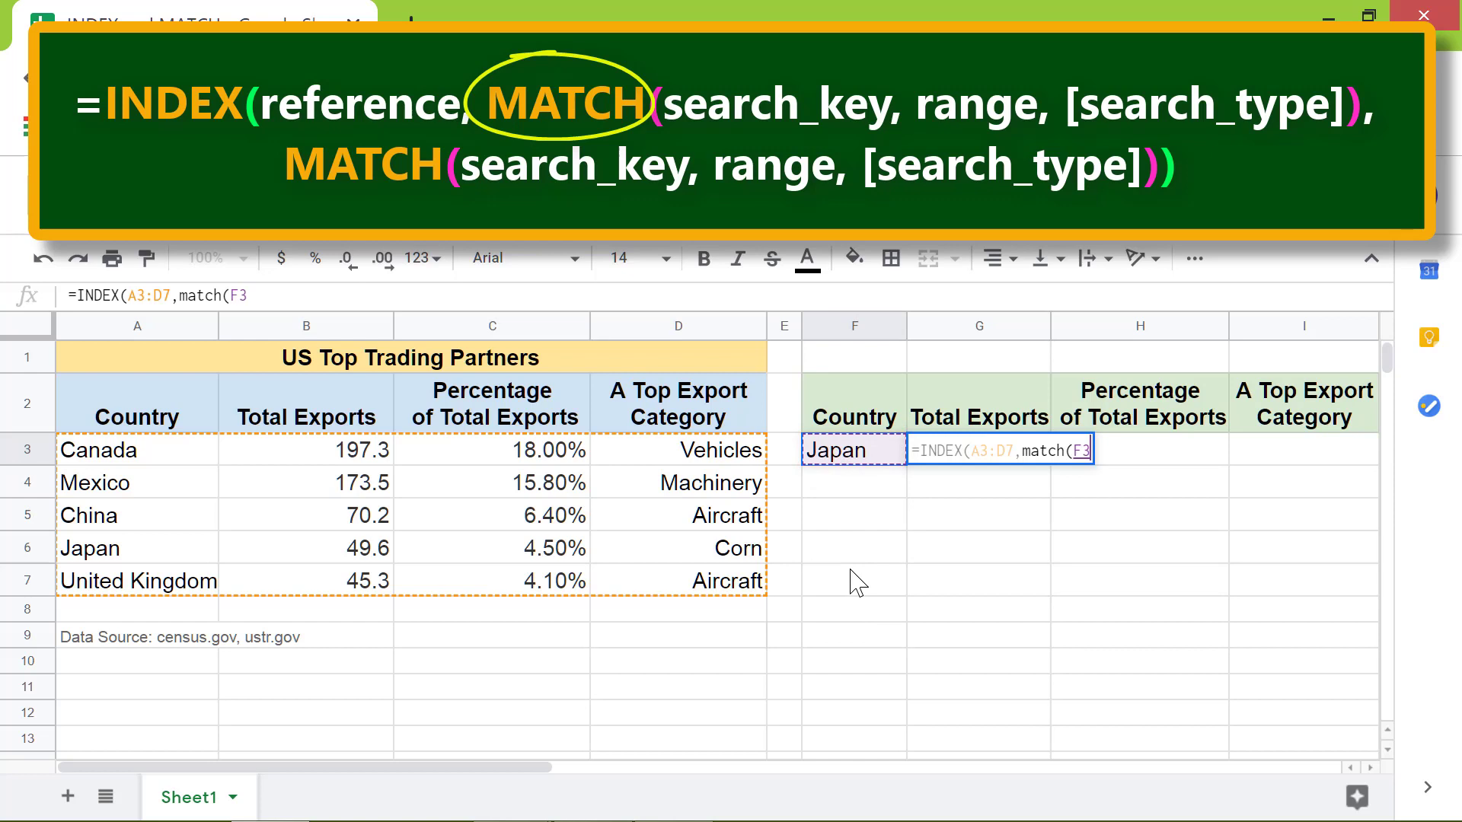
pyautogui.write(',')
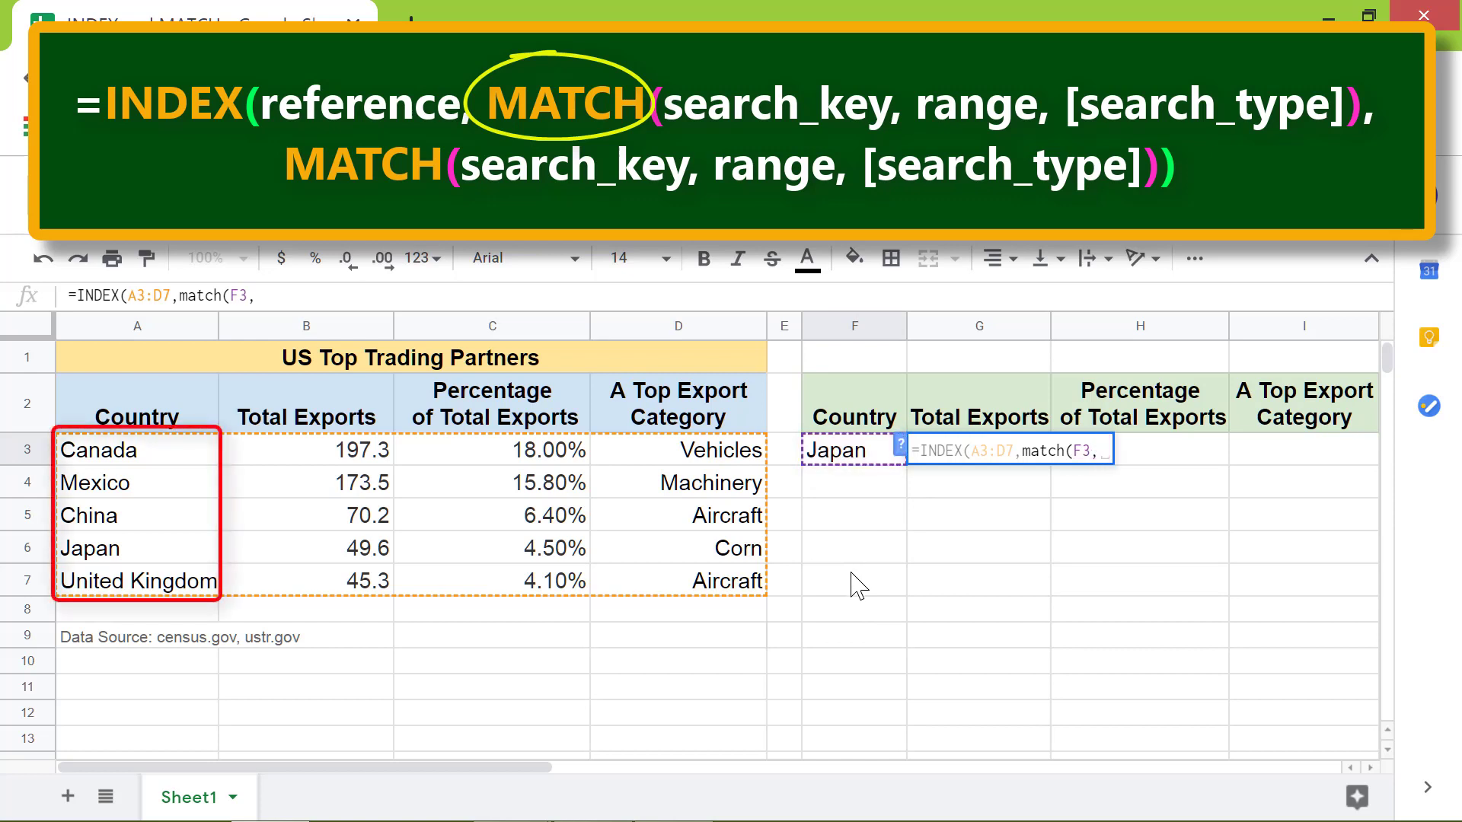
pyautogui.click(144, 453)
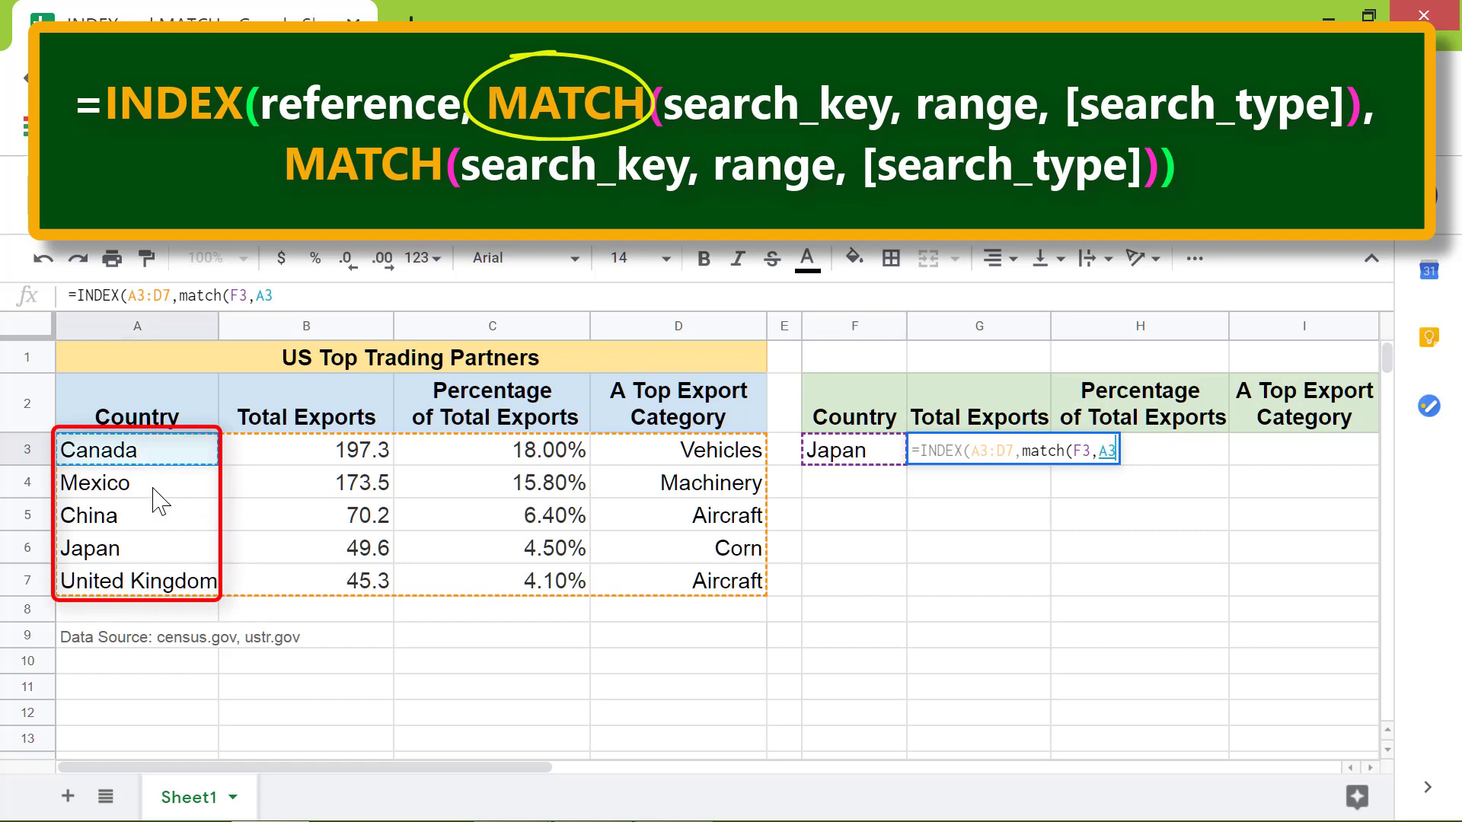
pyautogui.keyDown('shift'); pyautogui.click(168, 580); pyautogui.keyUp('shift')
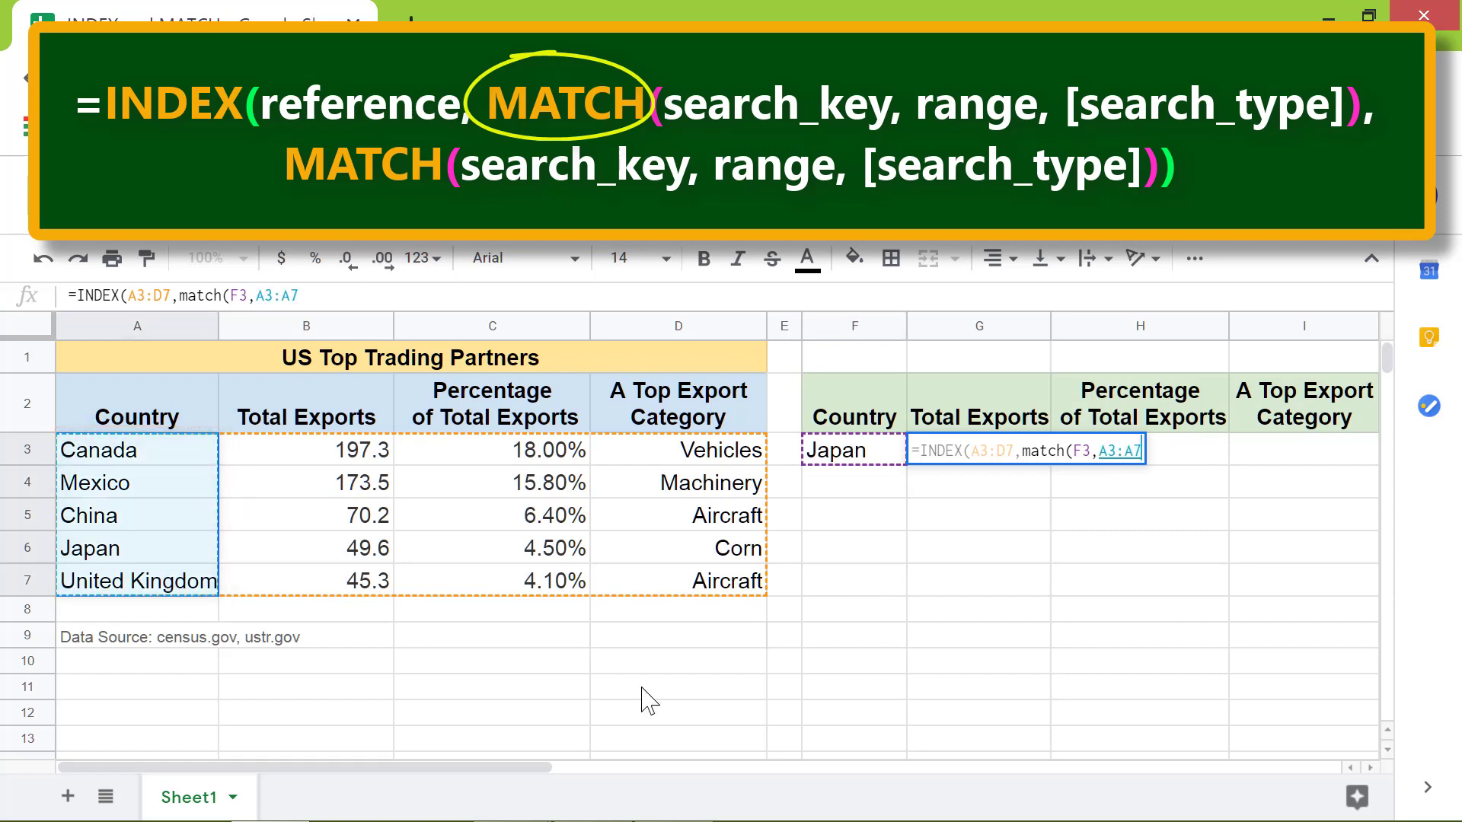
pyautogui.write(',')
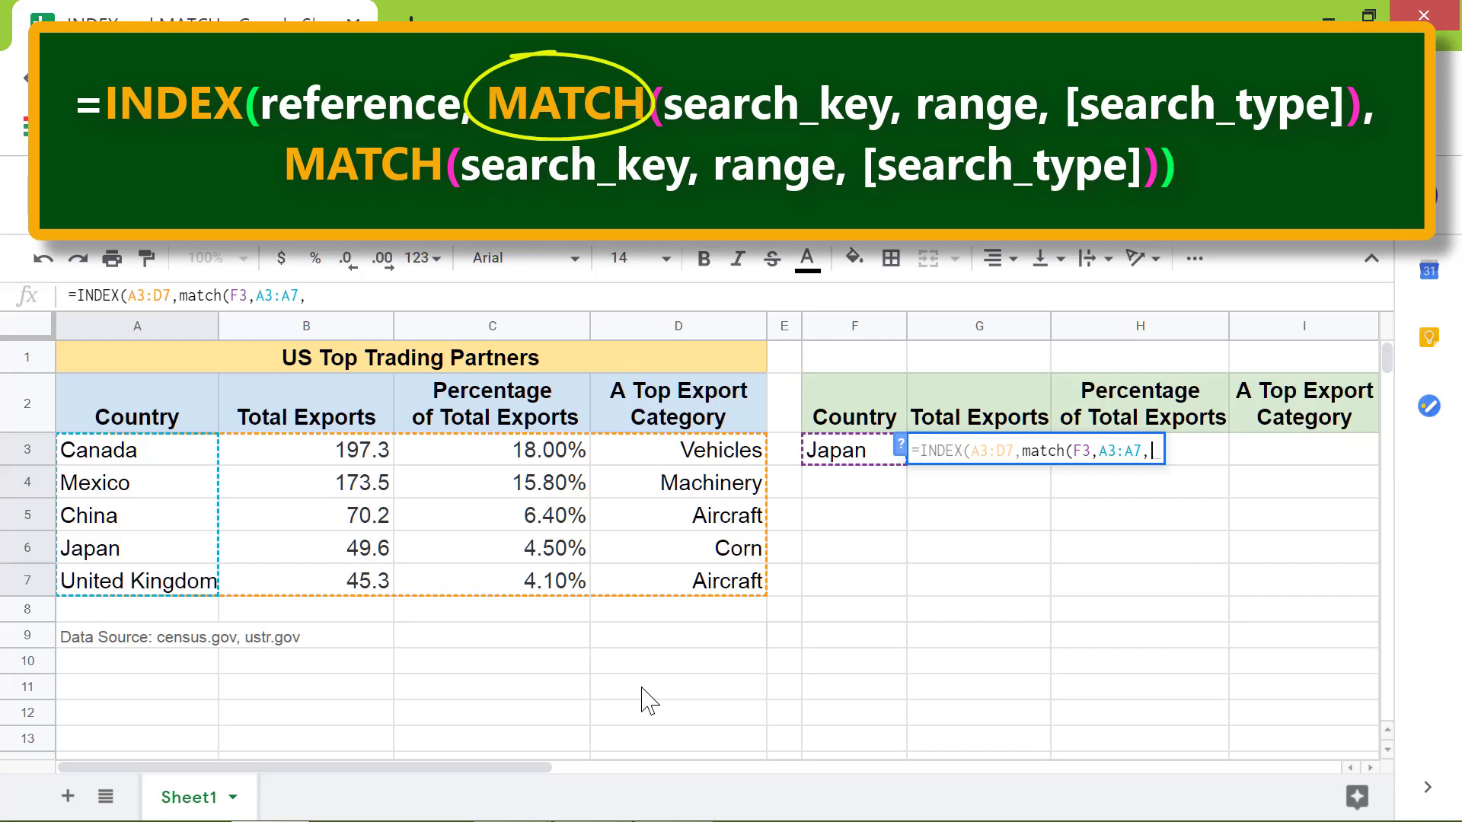
pyautogui.write('0)')
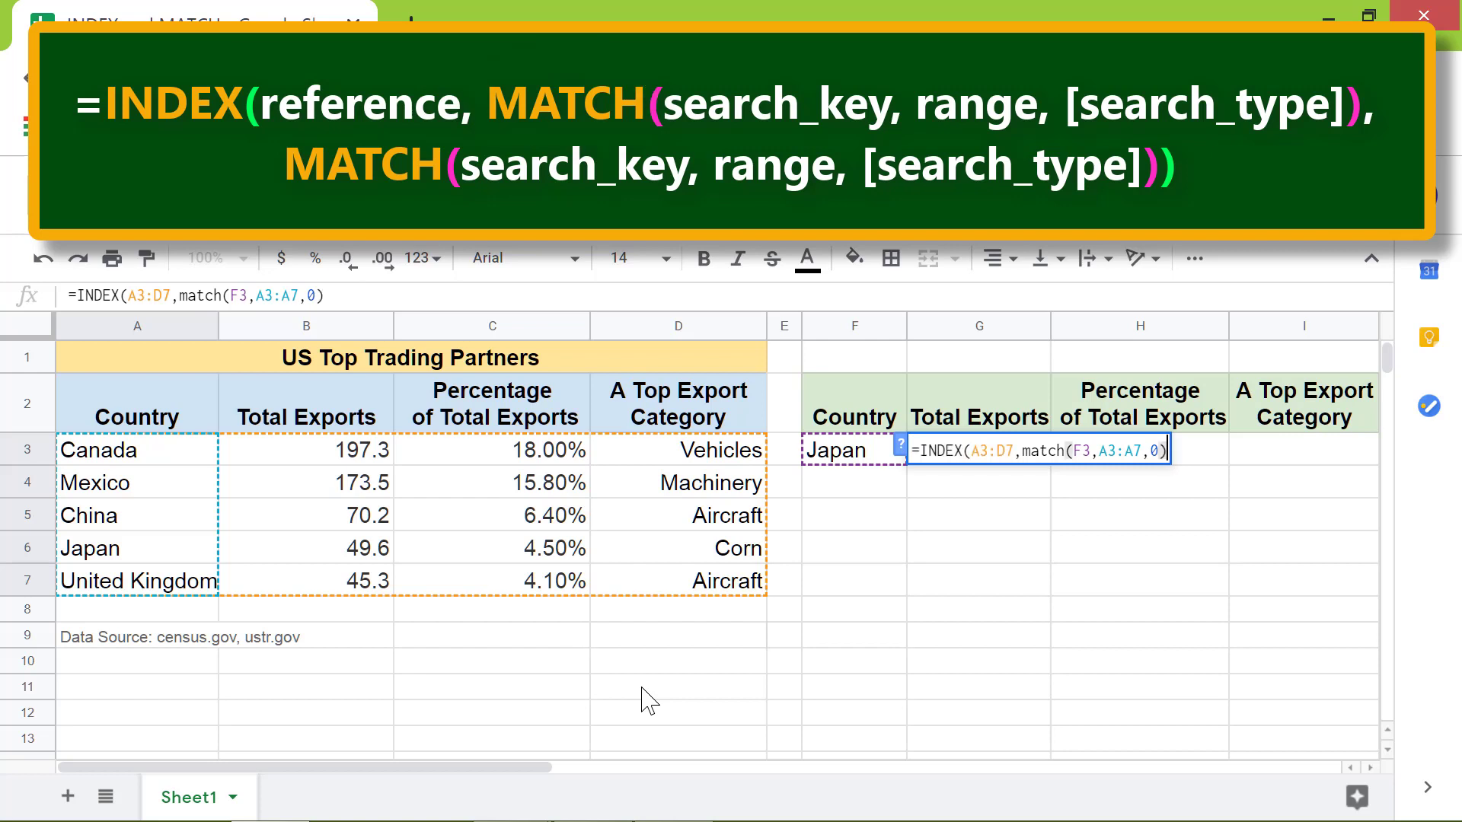
pyautogui.write(',match')
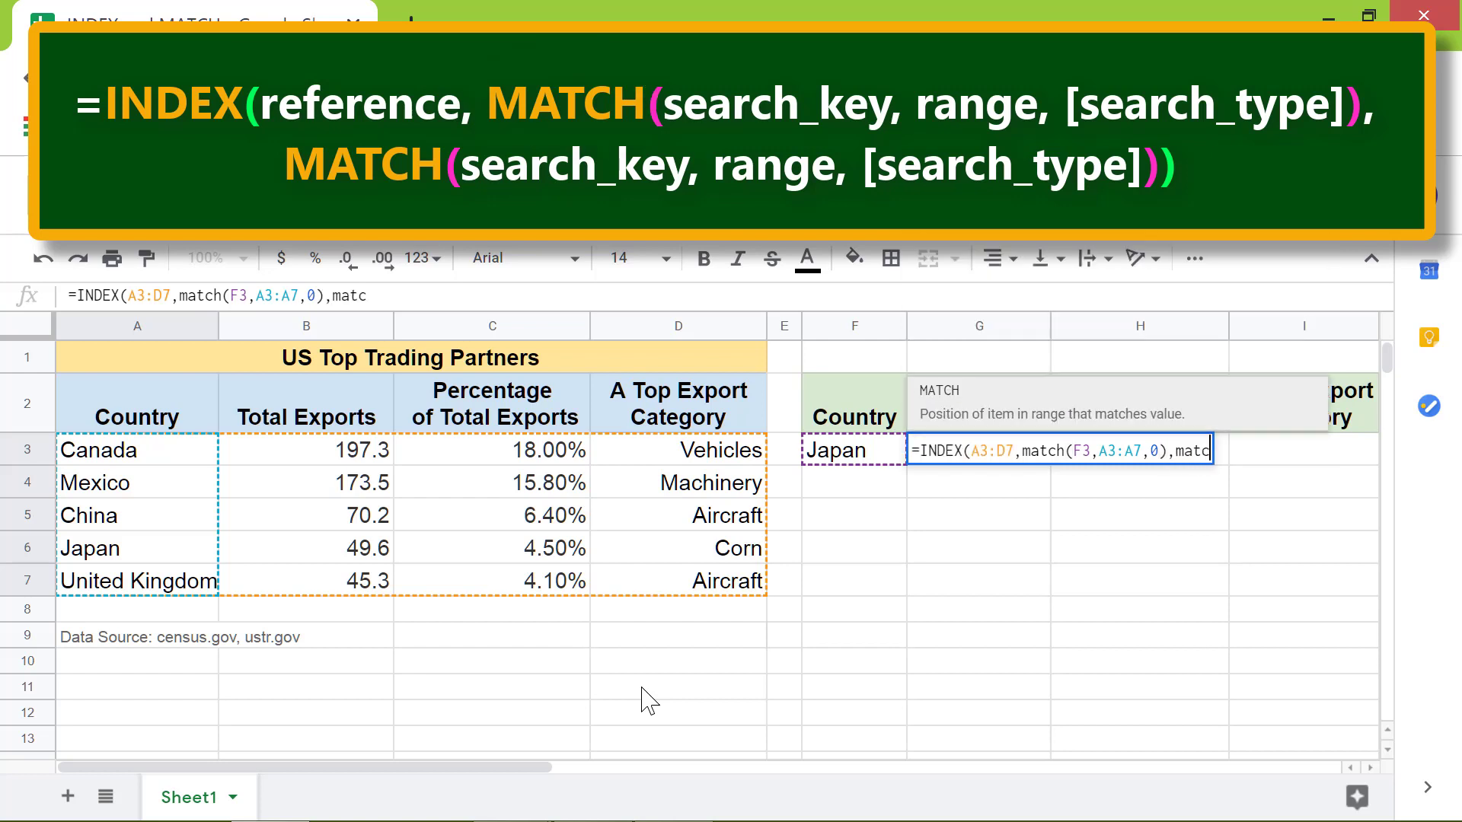
pyautogui.write('(')
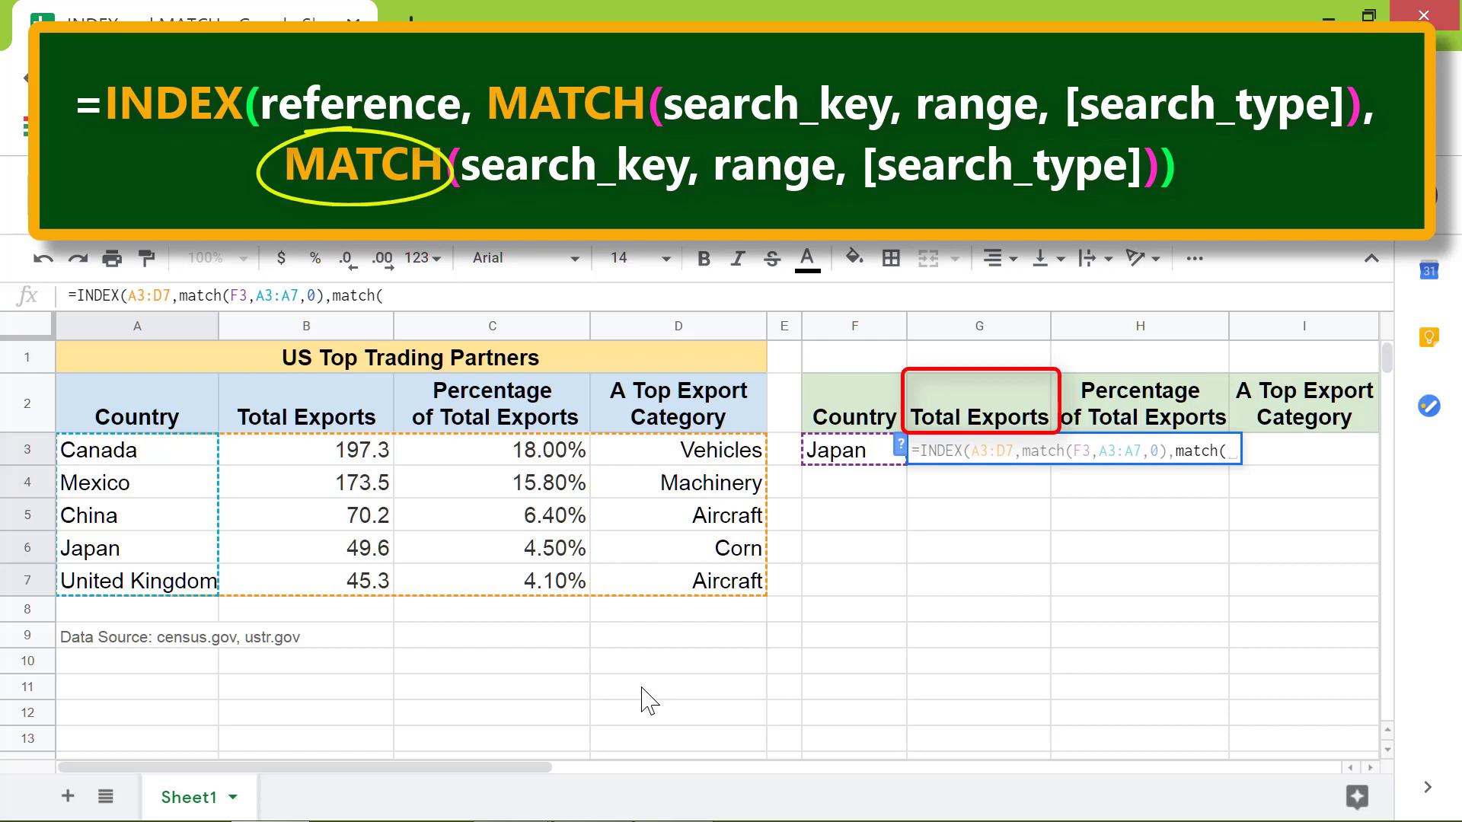
# - Finish the column lookup as match(G2,A2:D2,0) and commit the formula, showing 49.6
pyautogui.click(979, 414)
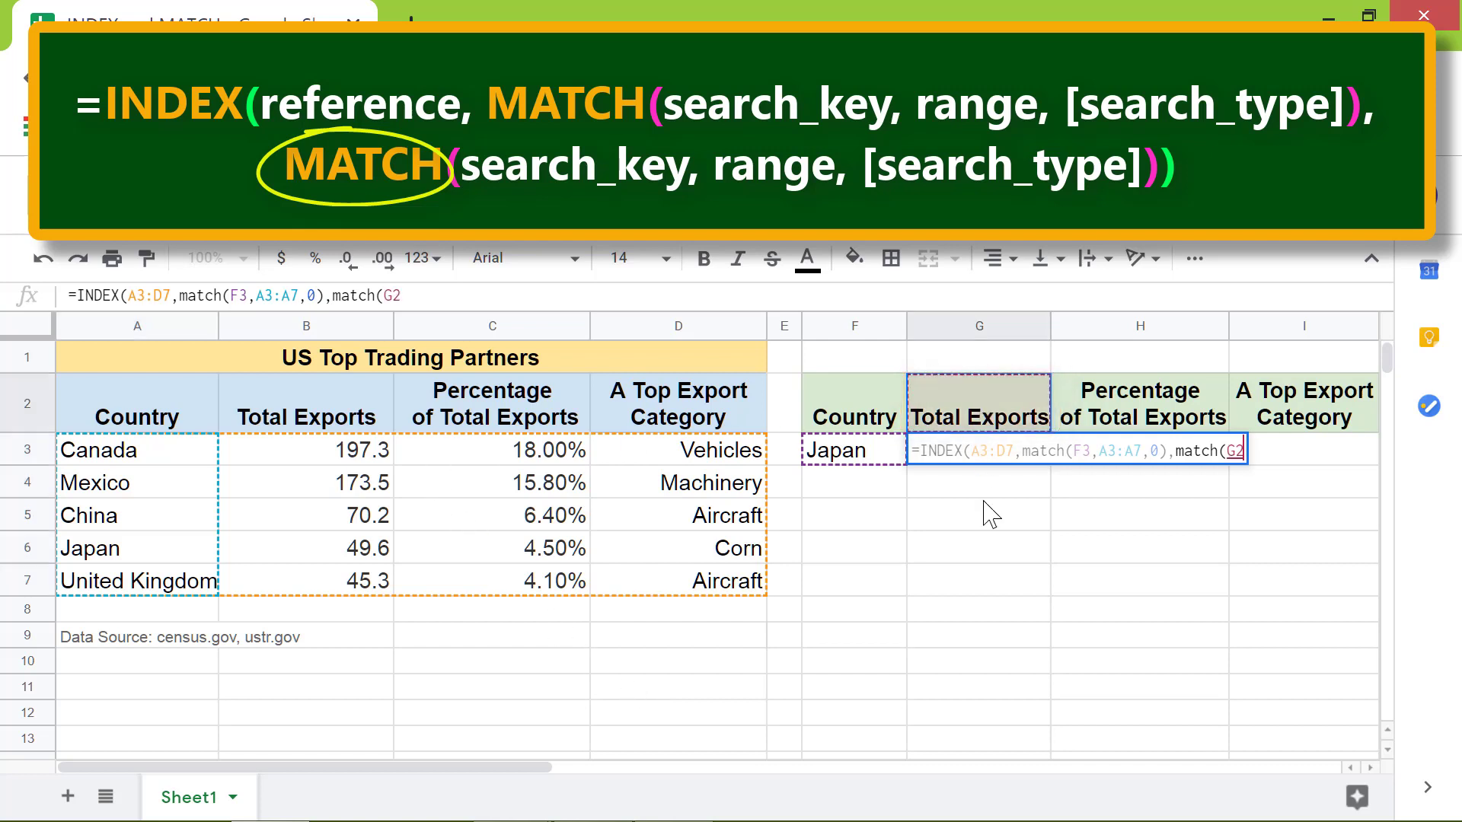
pyautogui.write(',')
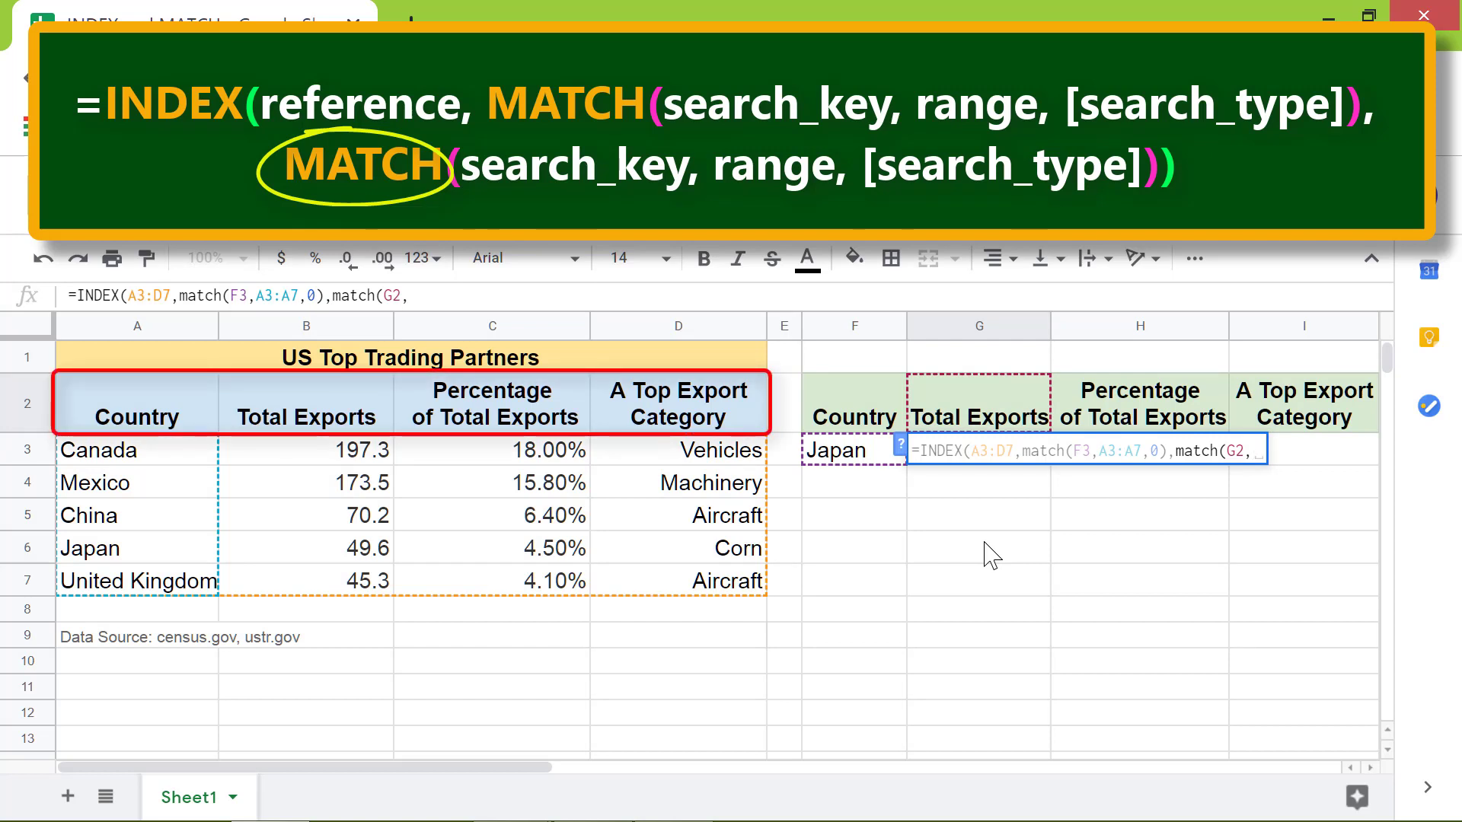
pyautogui.click(179, 415)
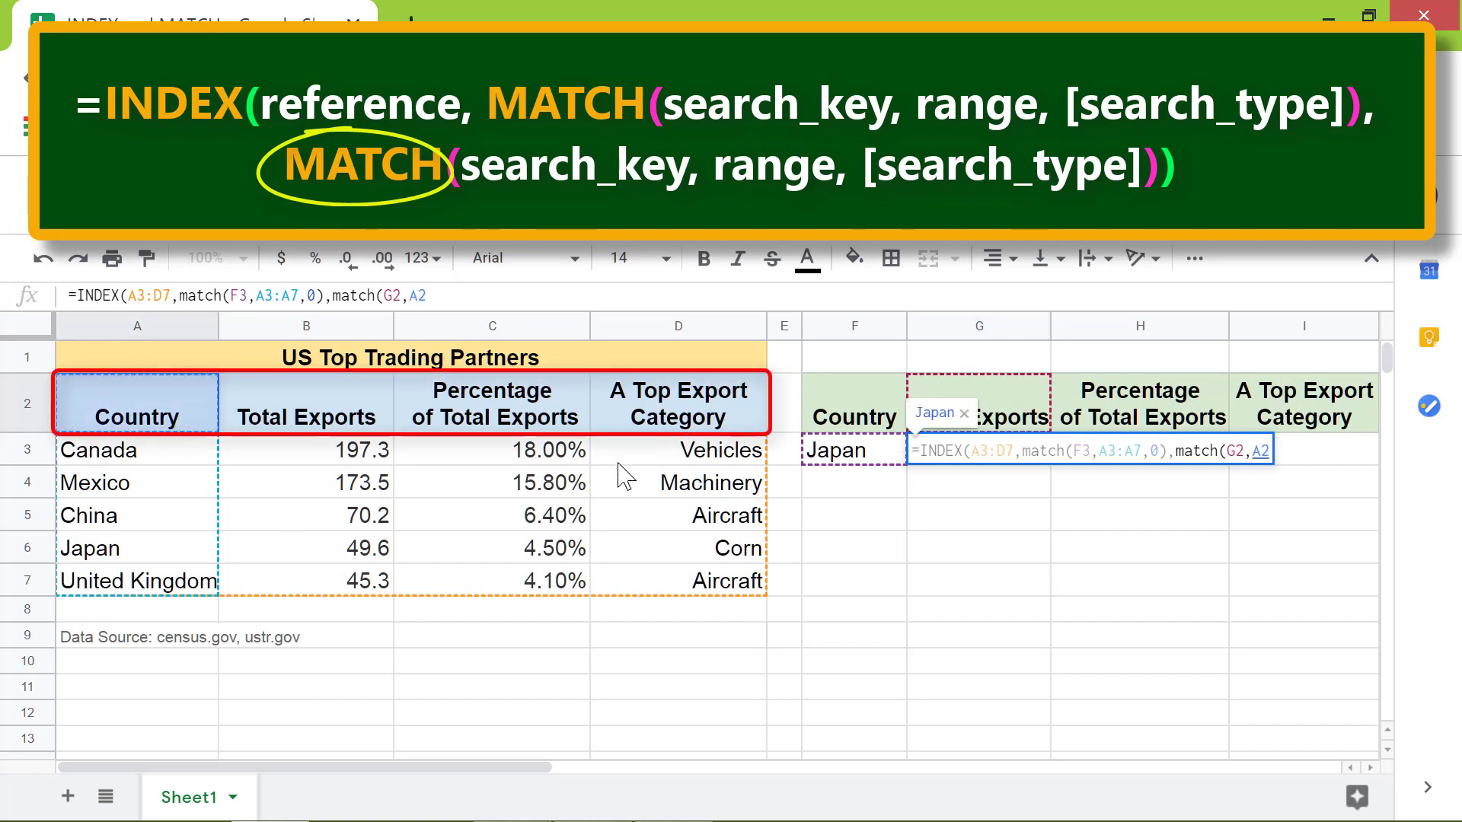
pyautogui.keyDown('shift'); pyautogui.click(620, 392); pyautogui.keyUp('shift')
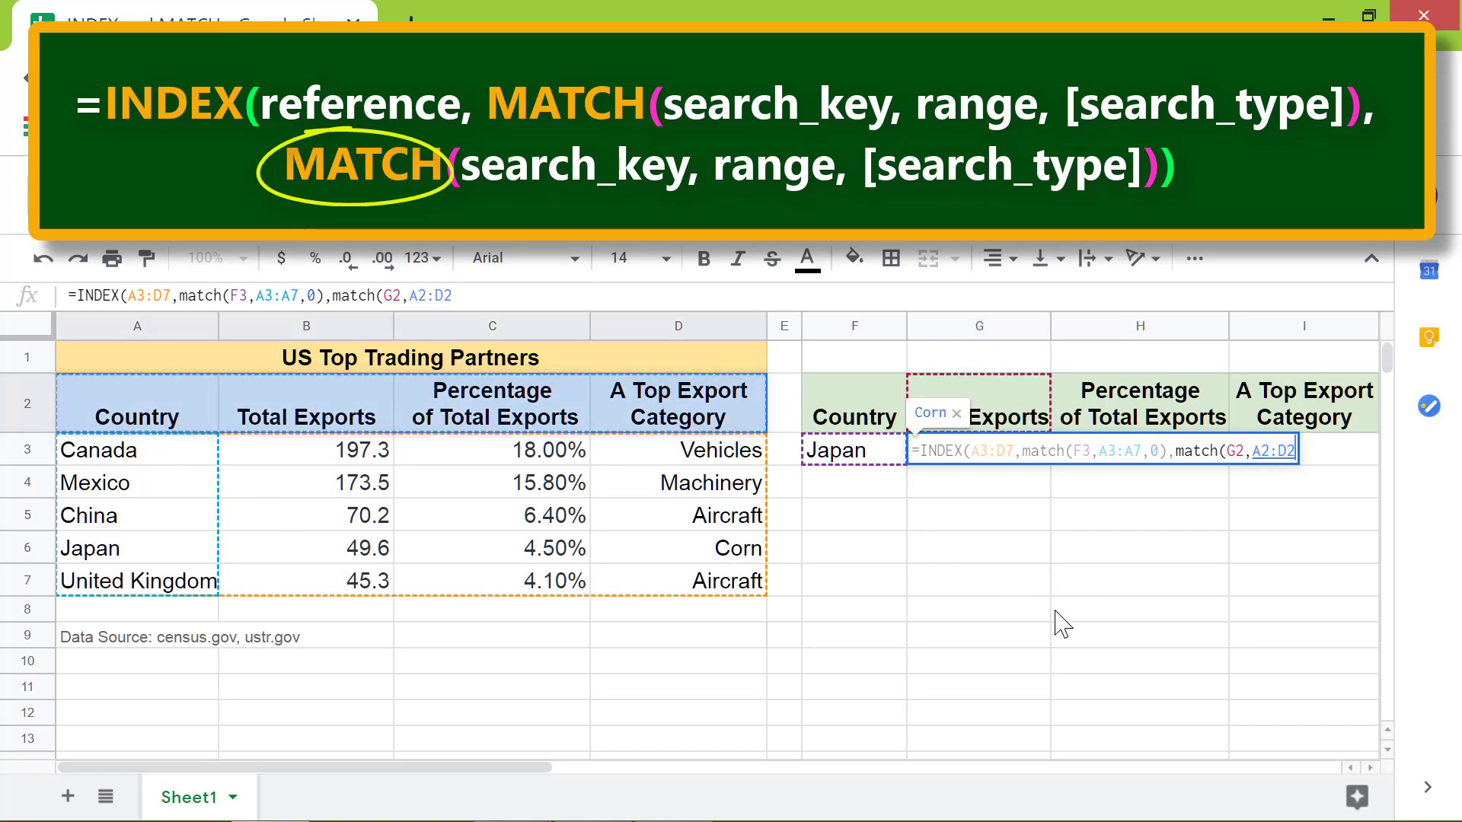
pyautogui.write(',')
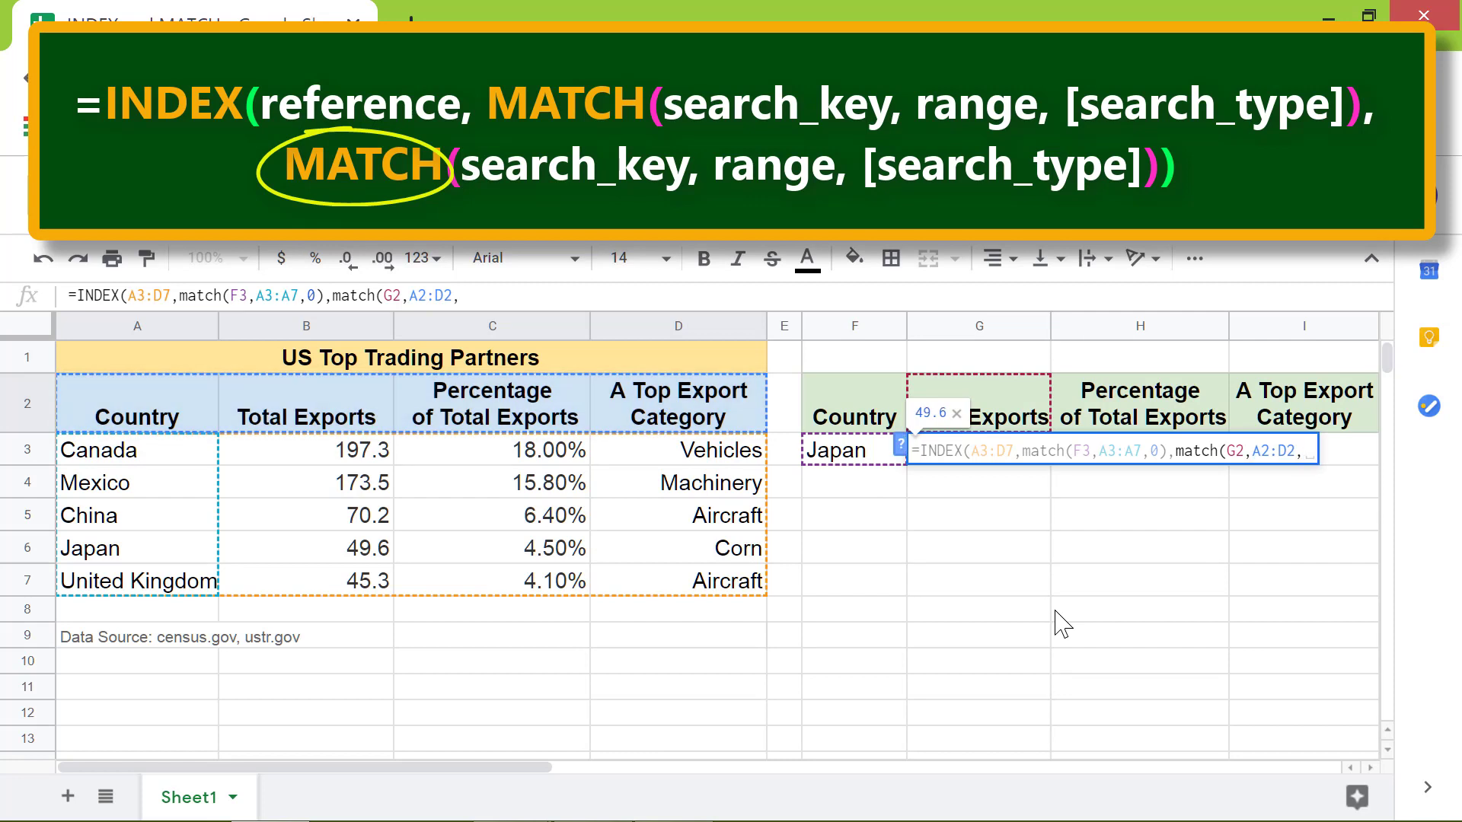
pyautogui.write('0)')
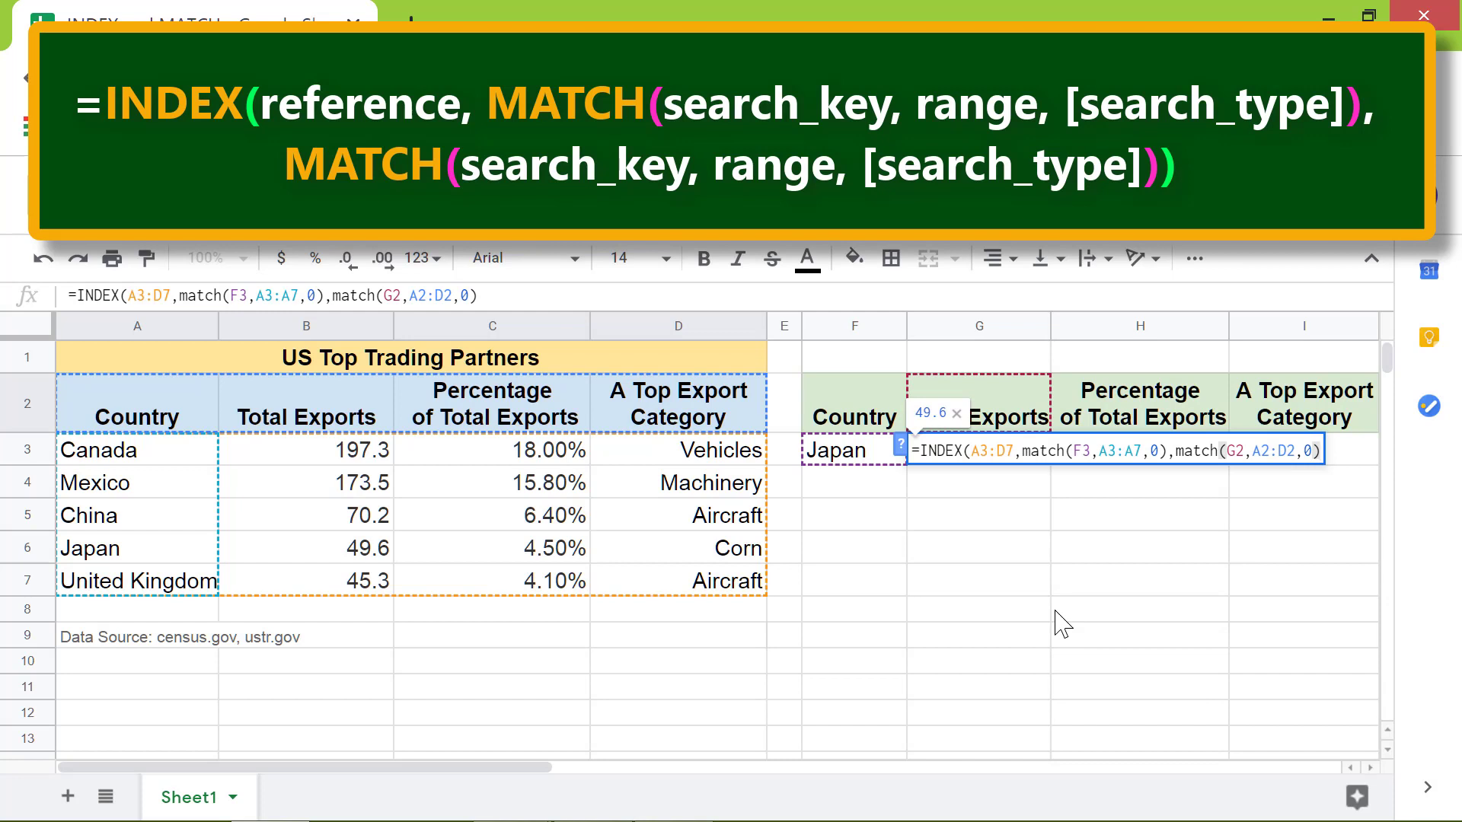
pyautogui.press('Return')
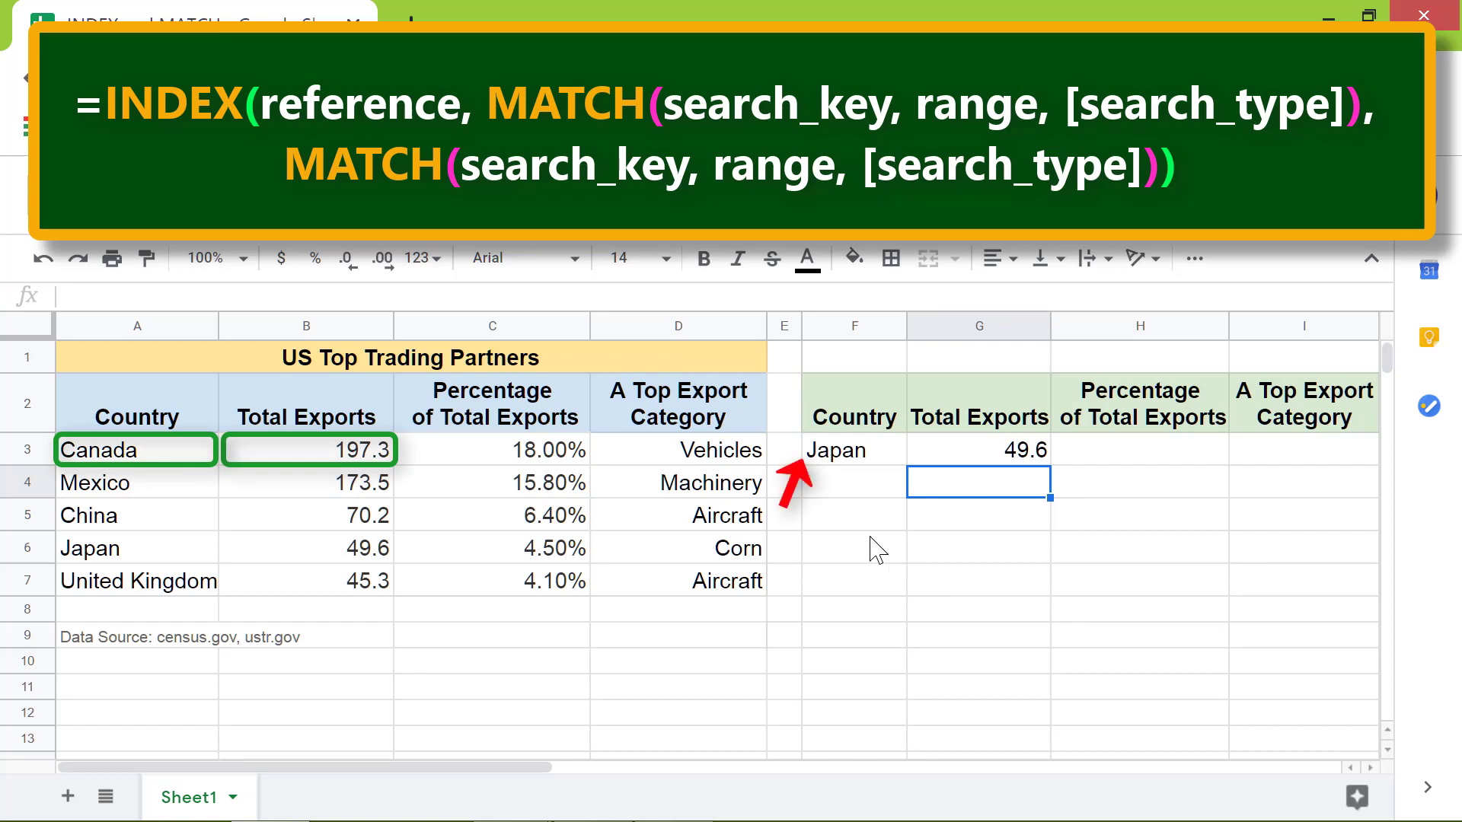
# - Change F3 to Canada so G3 recalculates to 197.3
pyautogui.click(838, 451)
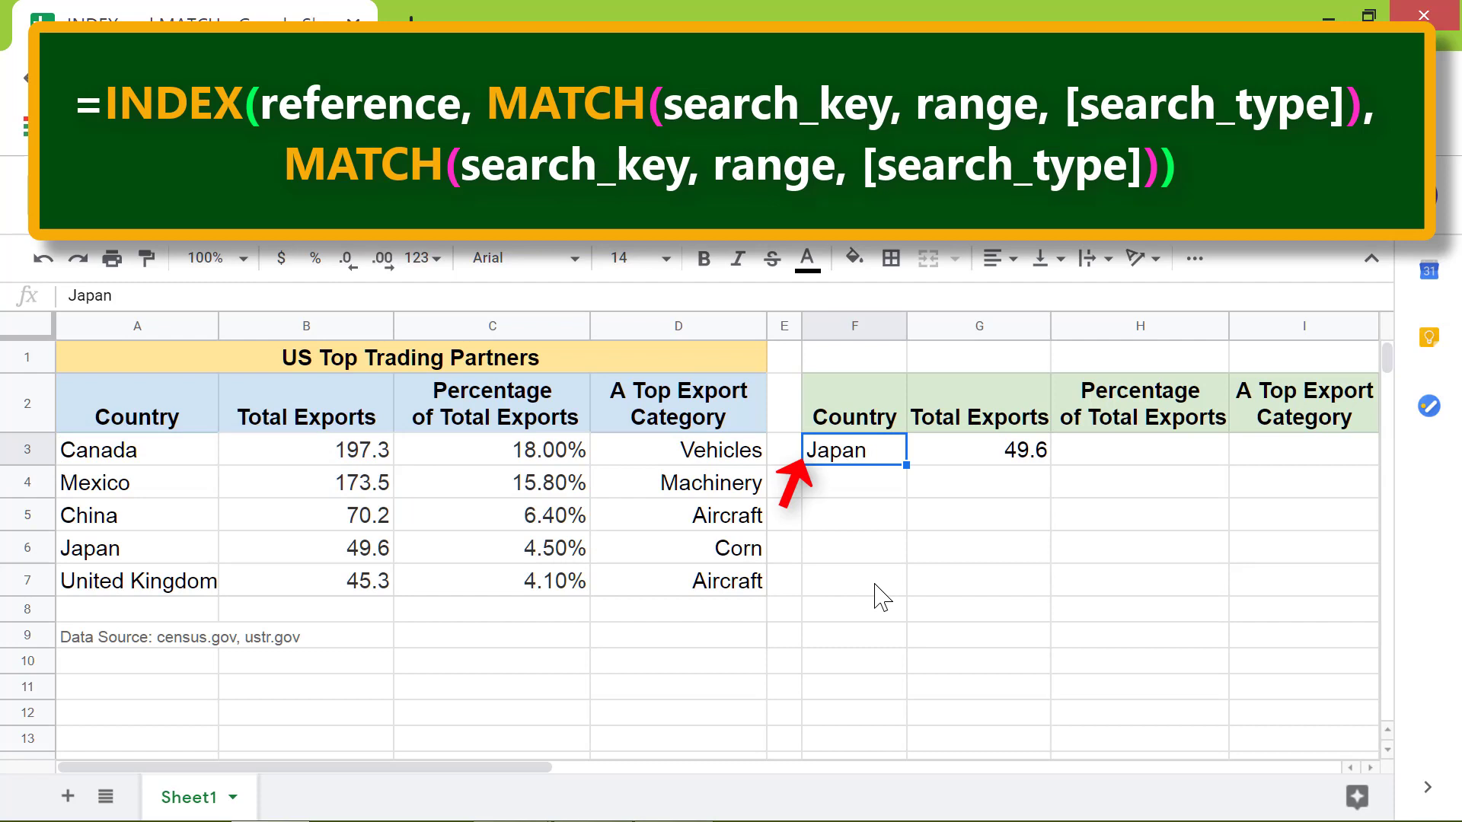
pyautogui.write('Canada')
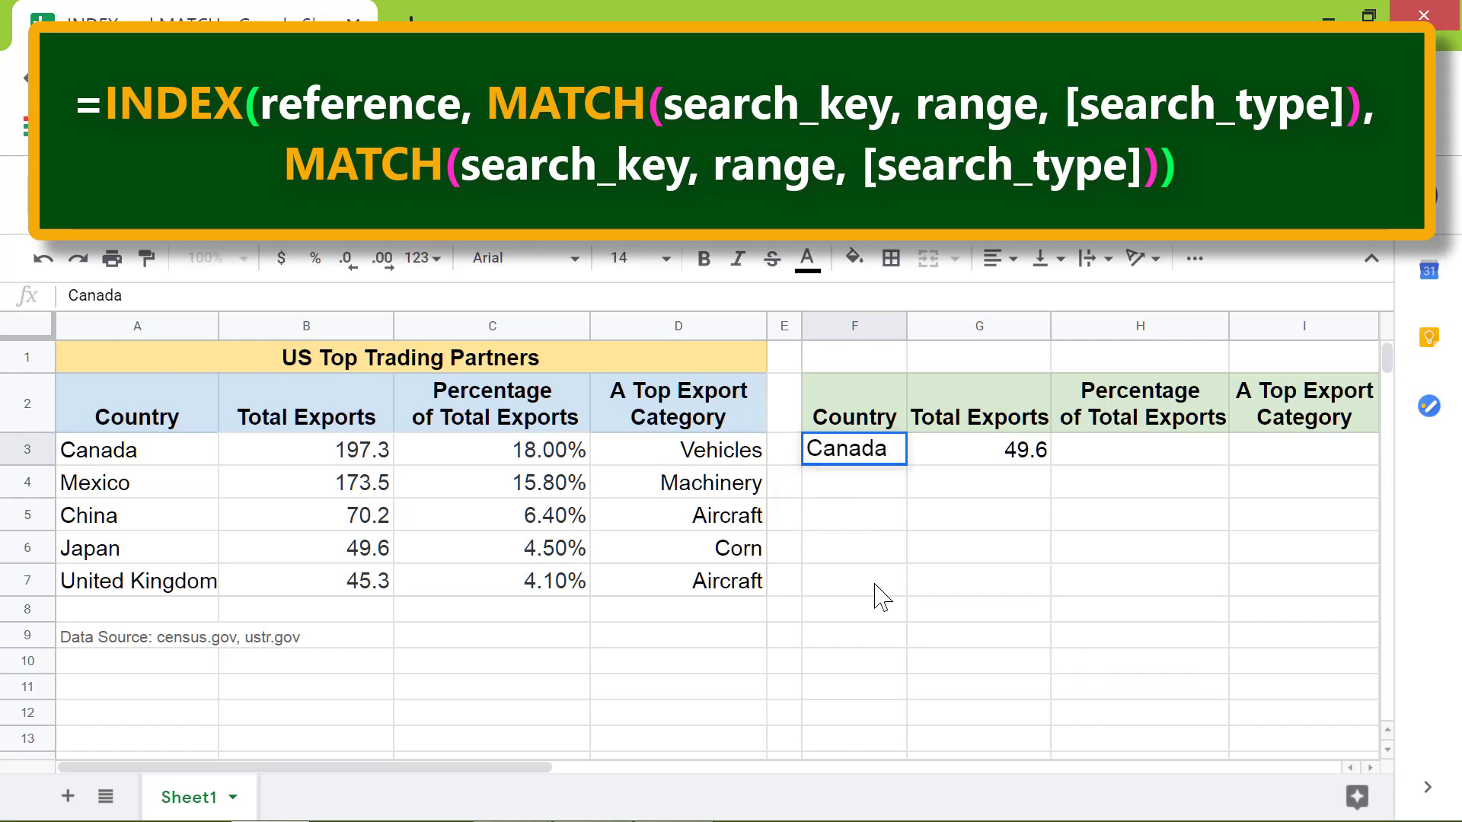
pyautogui.press('Return')
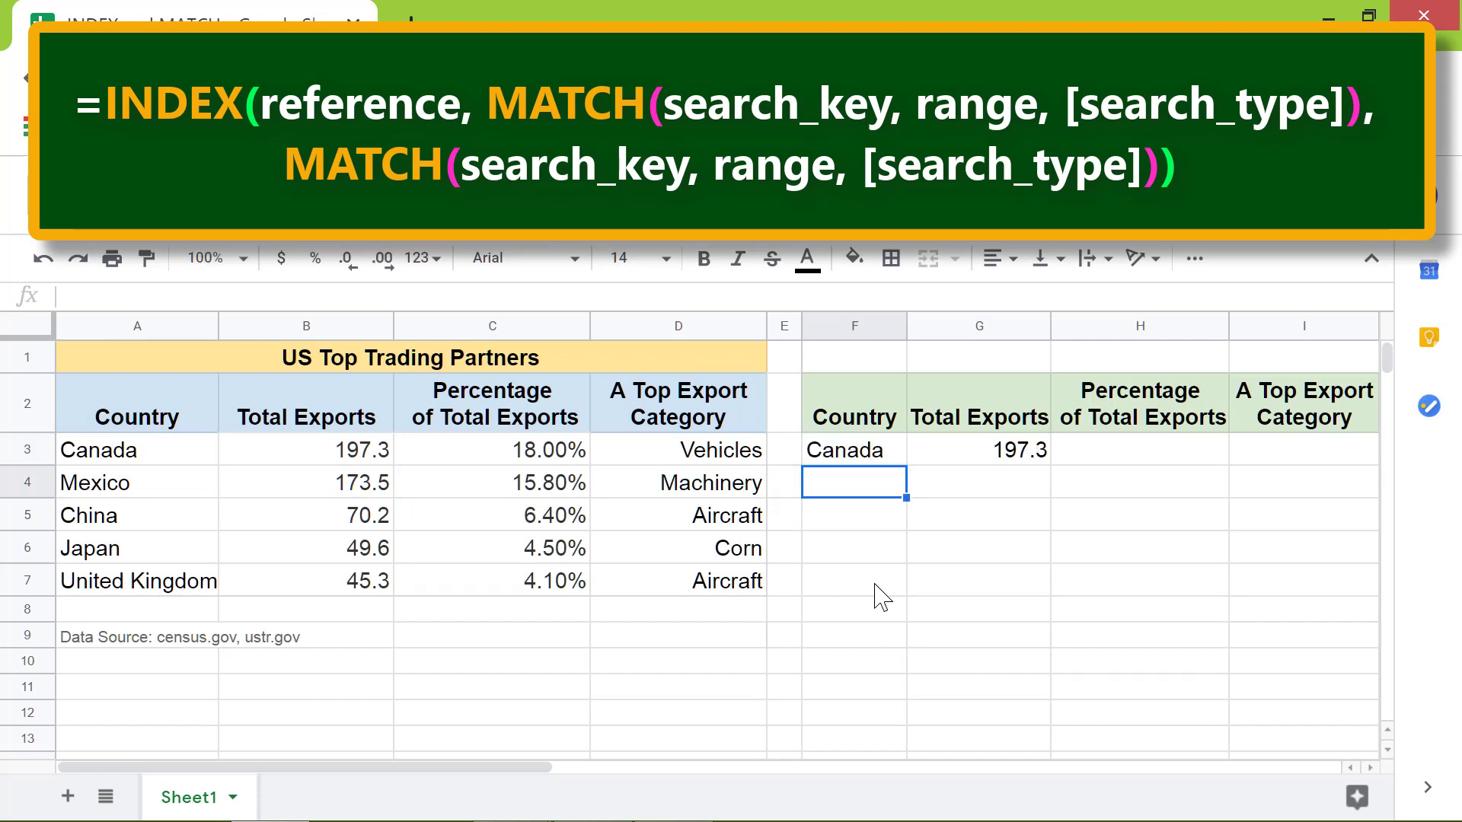